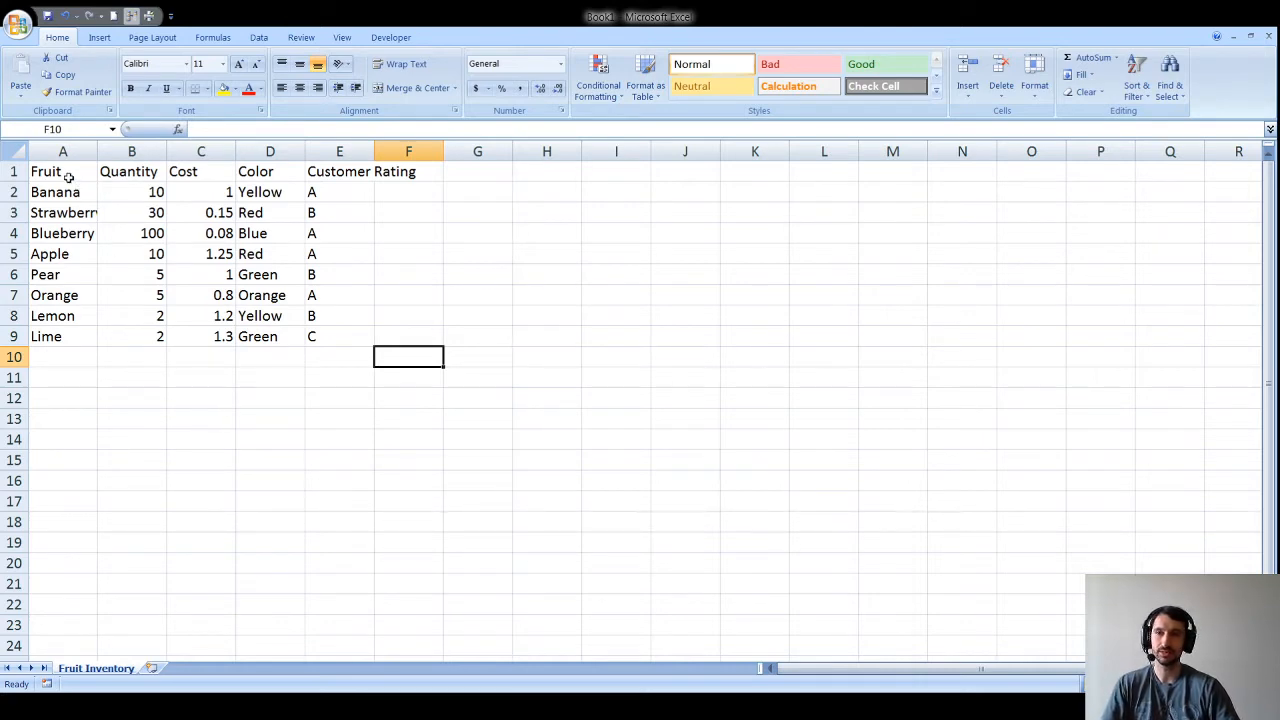
# Step: AutoFit the widths of columns A through E to the fruit table's contents
pyautogui.moveTo(67, 177); pyautogui.dragTo(417, 335)
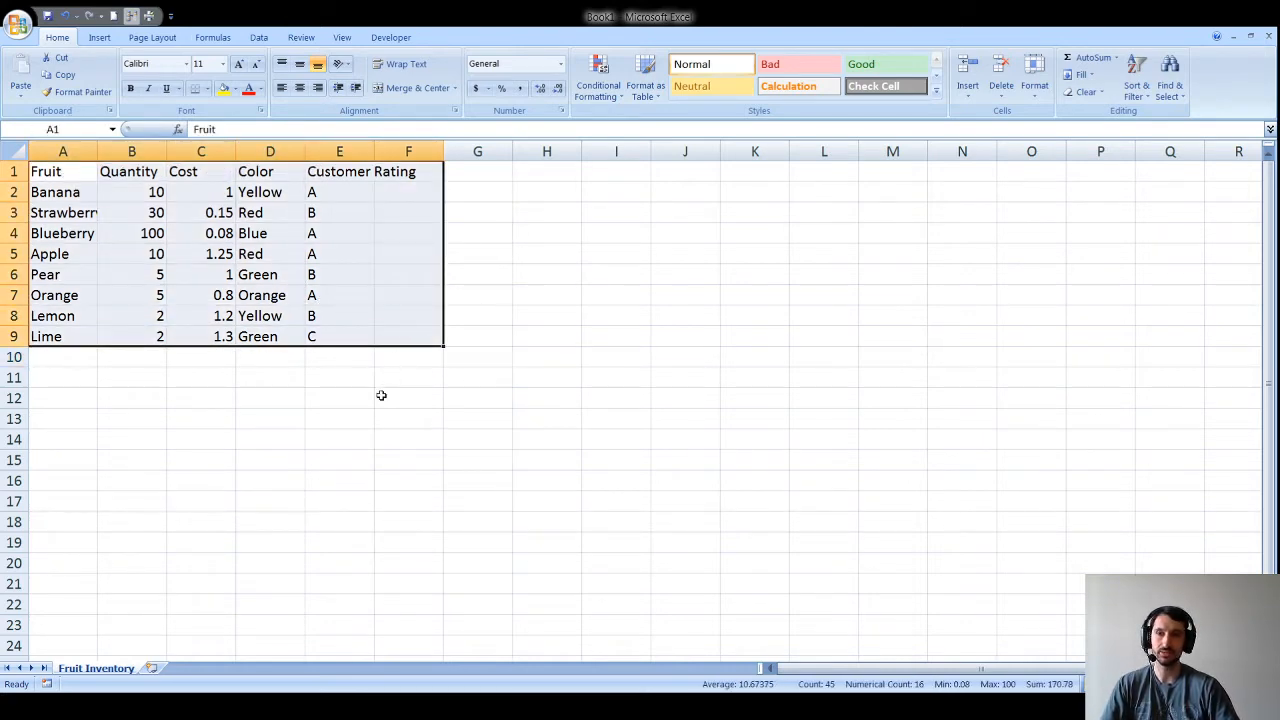
pyautogui.click(380, 396)
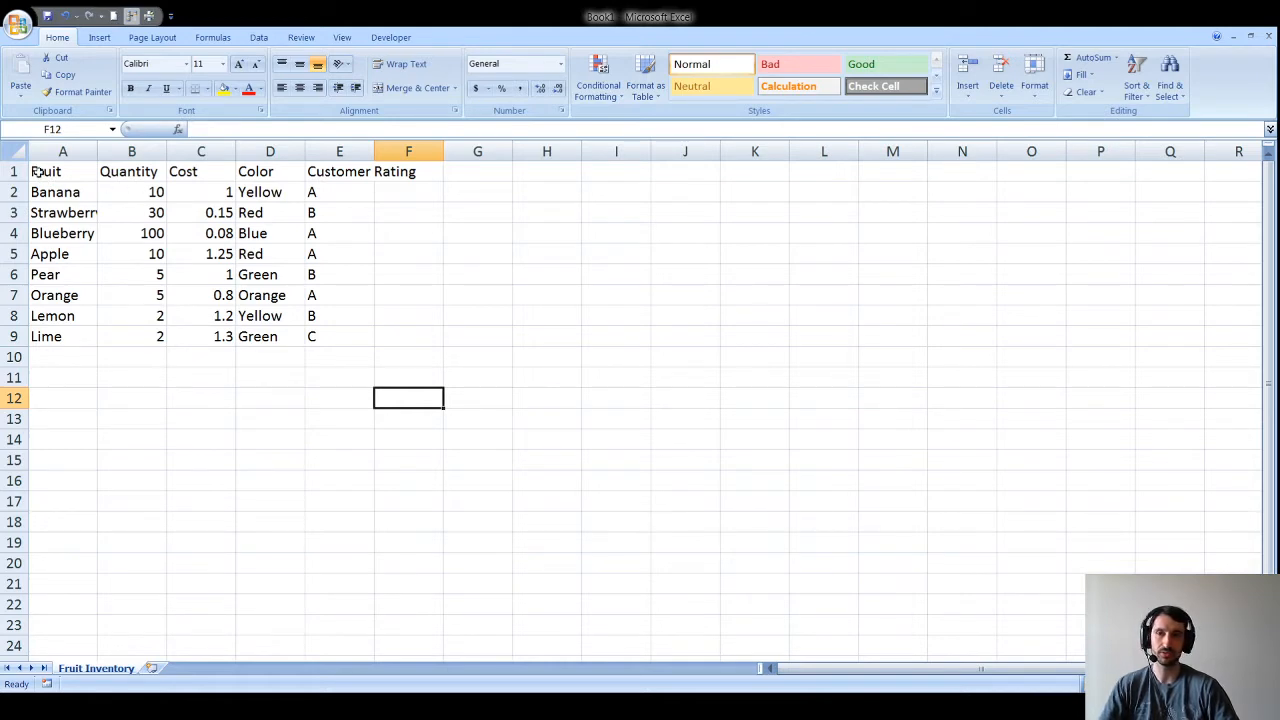
pyautogui.moveTo(36, 172); pyautogui.dragTo(389, 334)
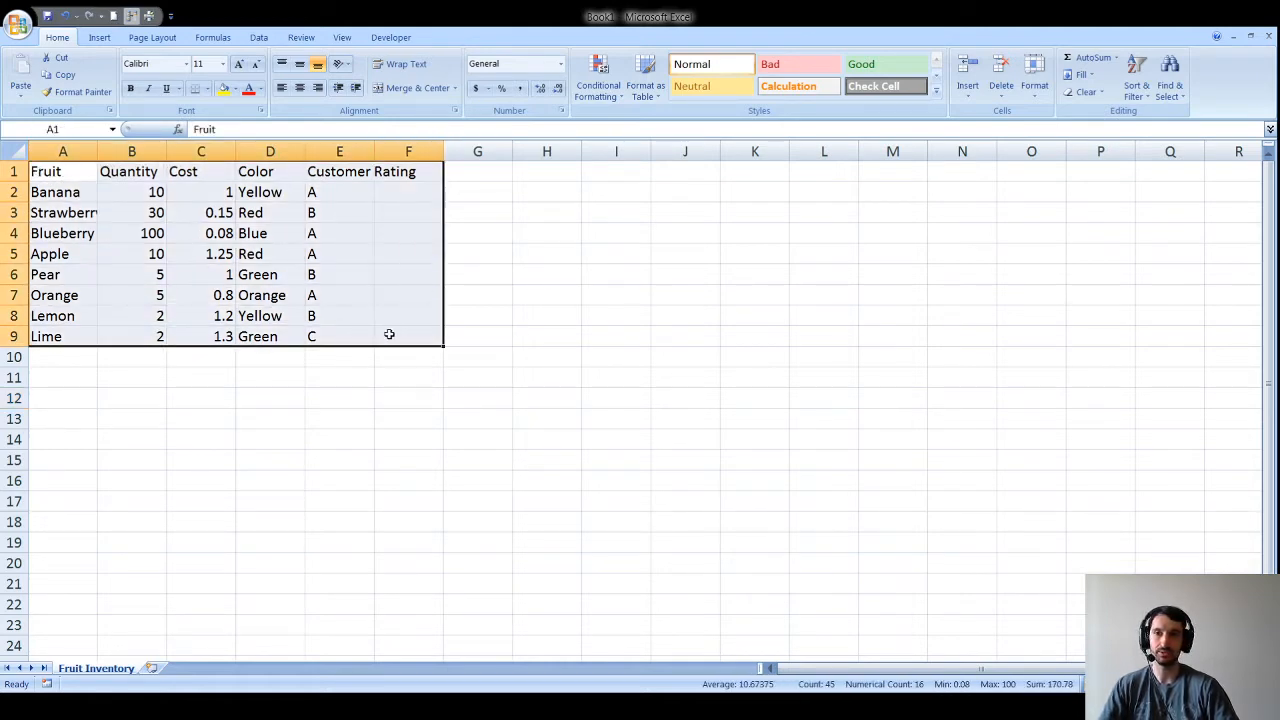
pyautogui.click(192, 356)
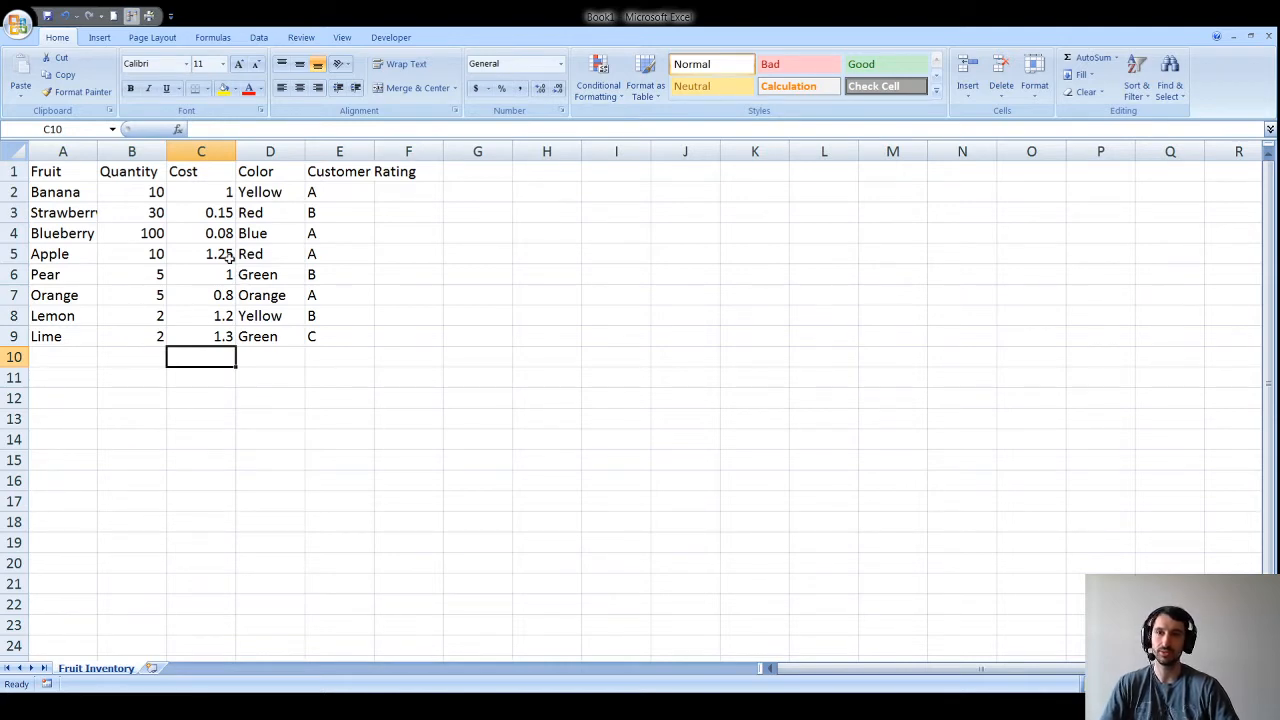
pyautogui.moveTo(68, 177); pyautogui.dragTo(339, 336)
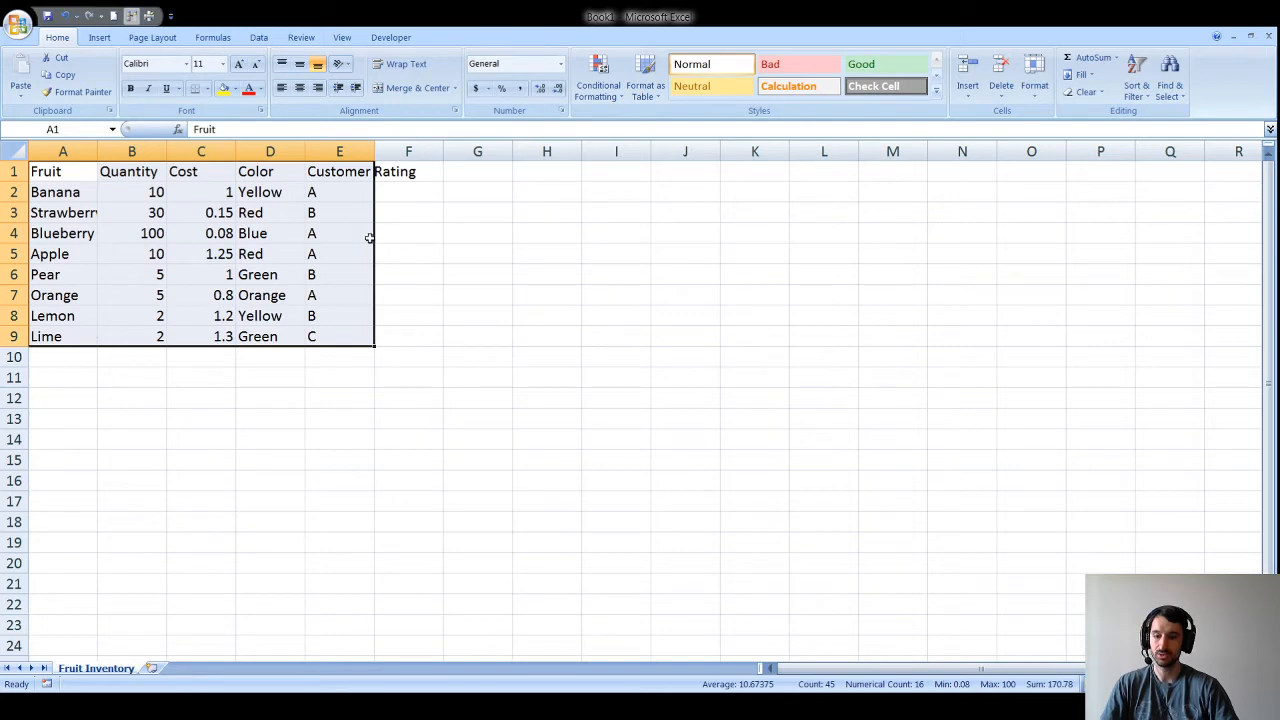
pyautogui.hotkey('alt', 'h')
pyautogui.press('o')
pyautogui.press('i')
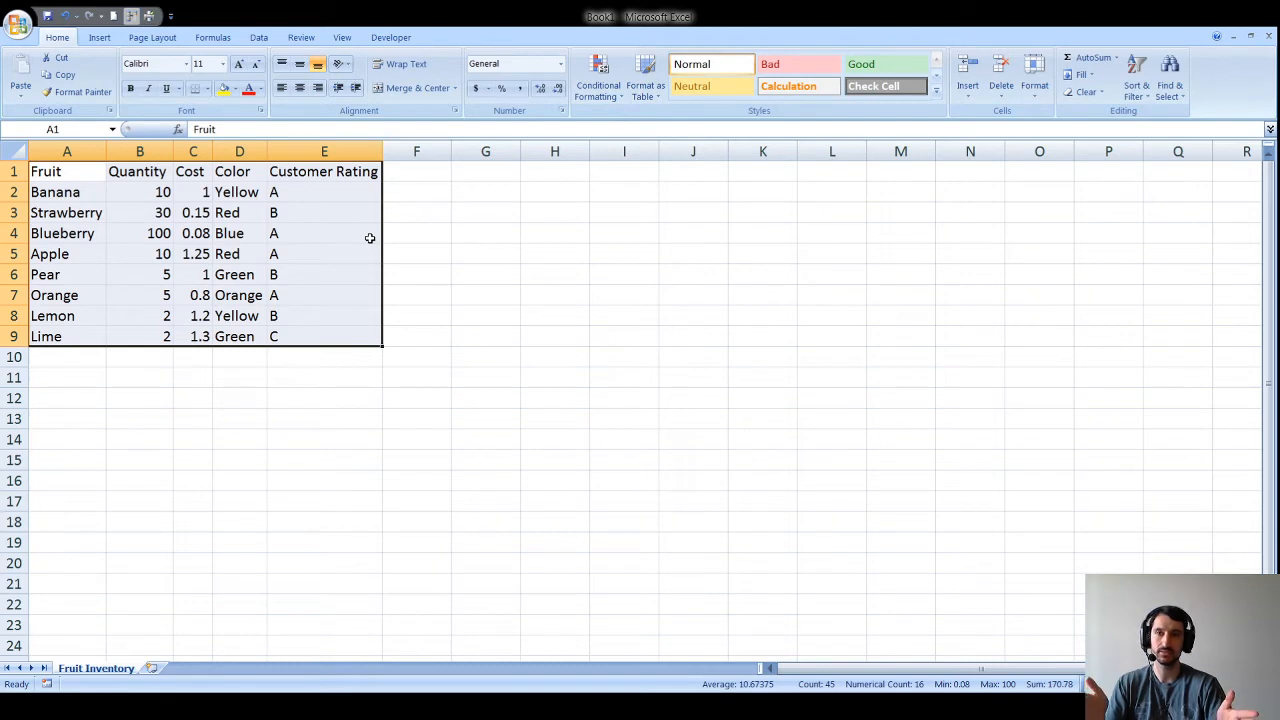
# Step: Confirm Strawberry and the headers fit, then widen column E slightly for Customer Rating
pyautogui.click(77, 212)
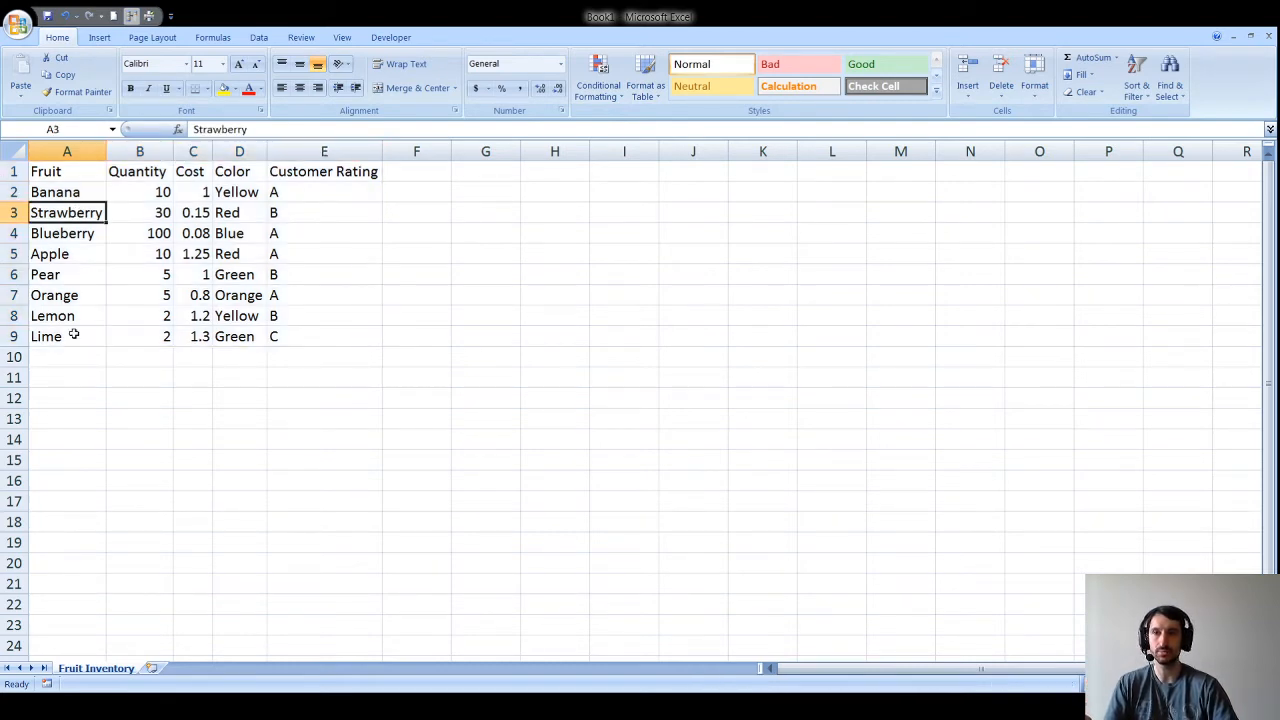
pyautogui.click(149, 174)
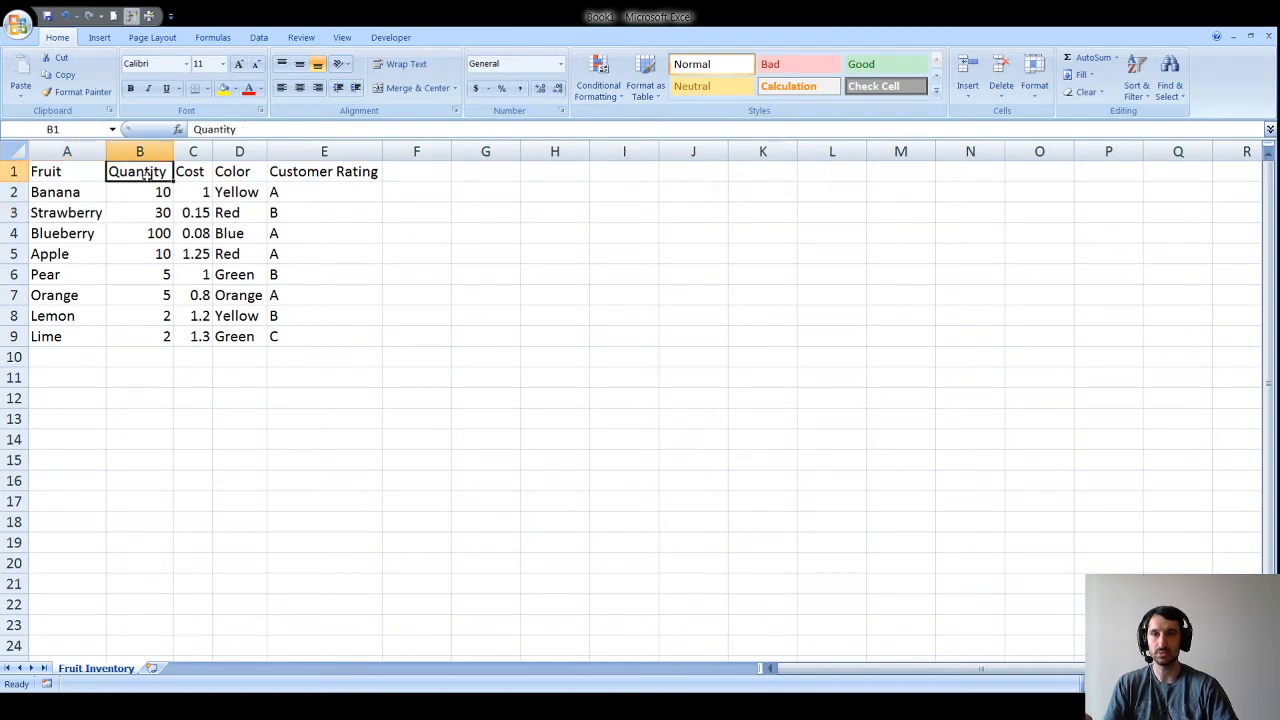
pyautogui.click(347, 172)
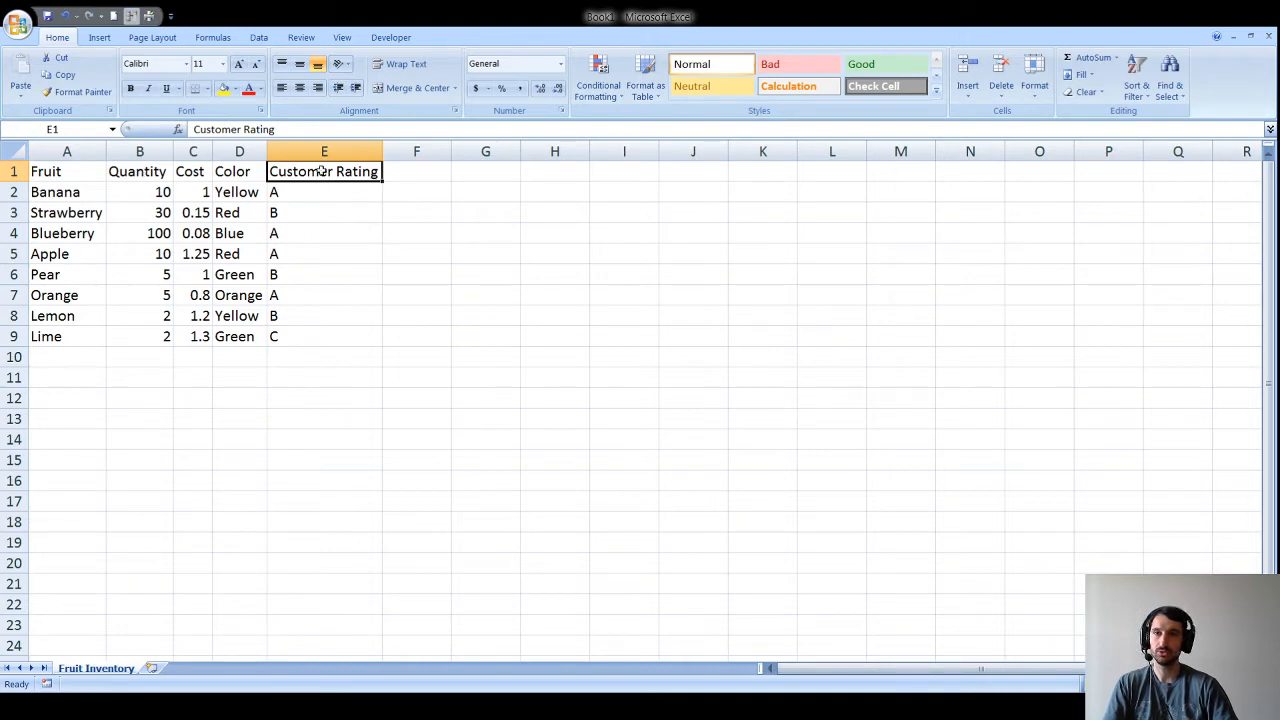
pyautogui.moveTo(320, 197); pyautogui.dragTo(318, 330)
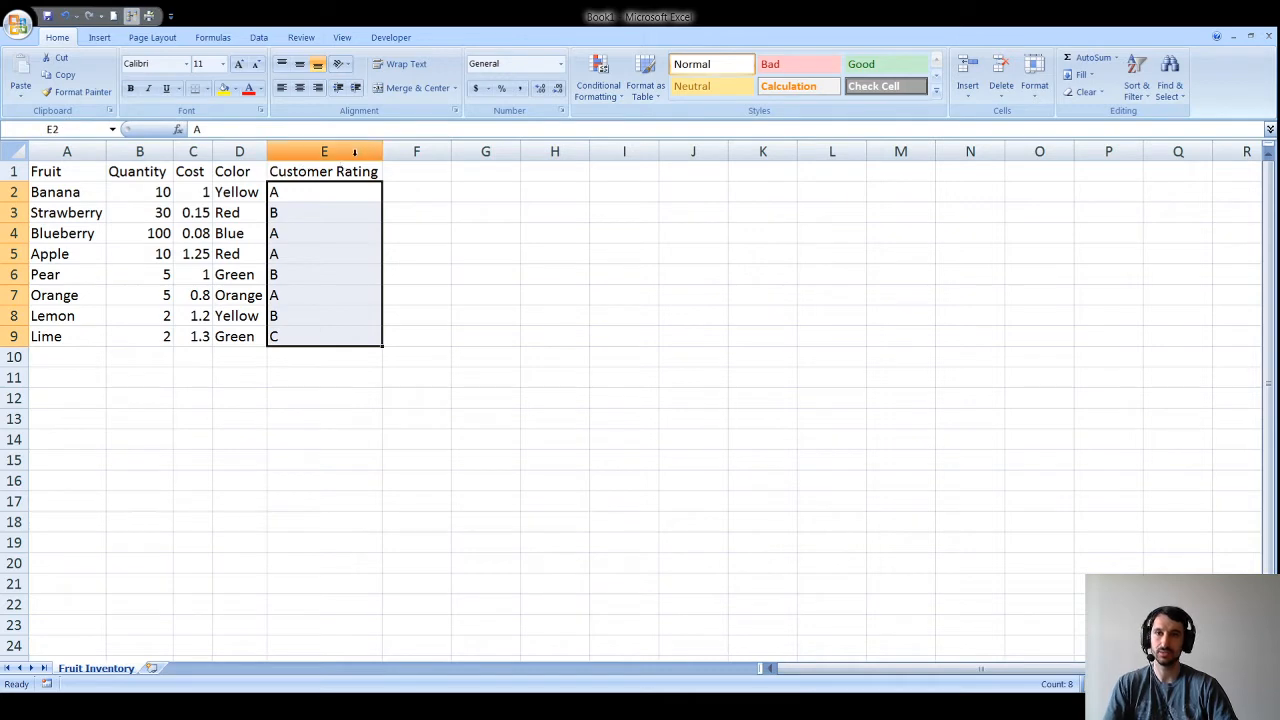
pyautogui.click(326, 196)
pyautogui.moveTo(382, 151)
pyautogui.mouseDown()
pyautogui.moveTo(335, 150)
pyautogui.moveTo(391, 151)
pyautogui.mouseUp()
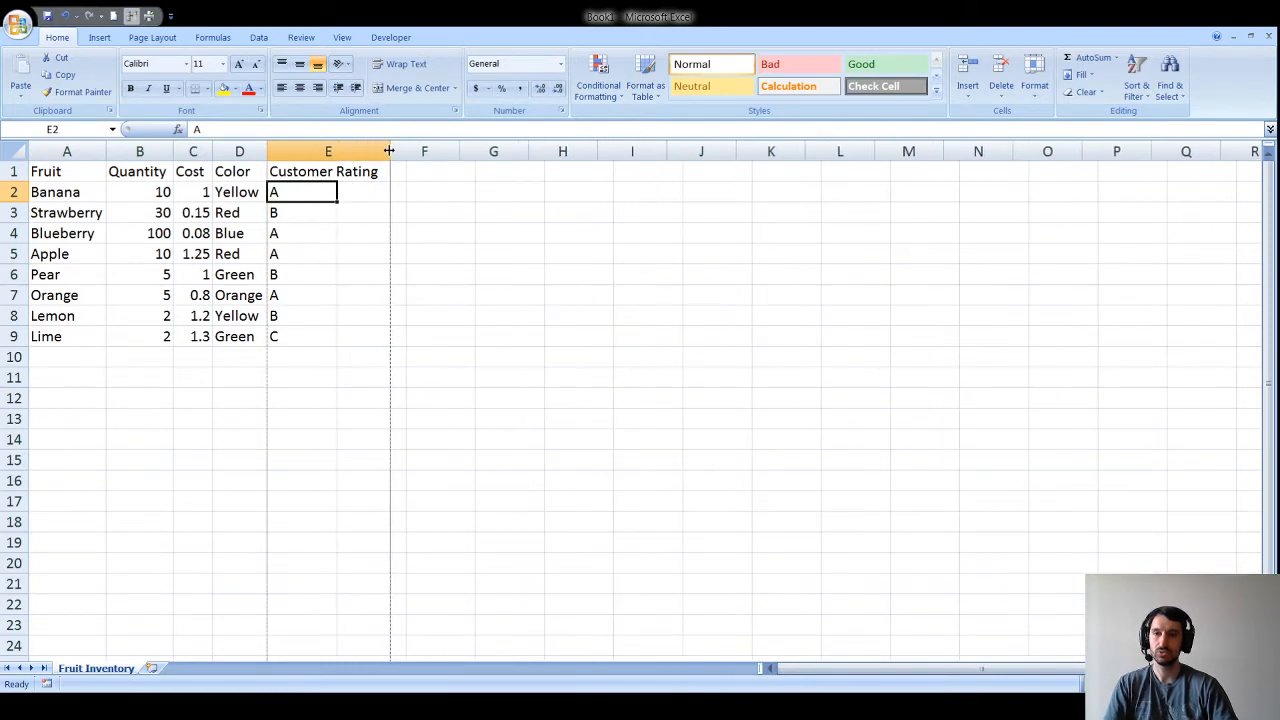
# Step: Wrap the Customer Rating header in E1 and narrow column E
pyautogui.click(340, 174)
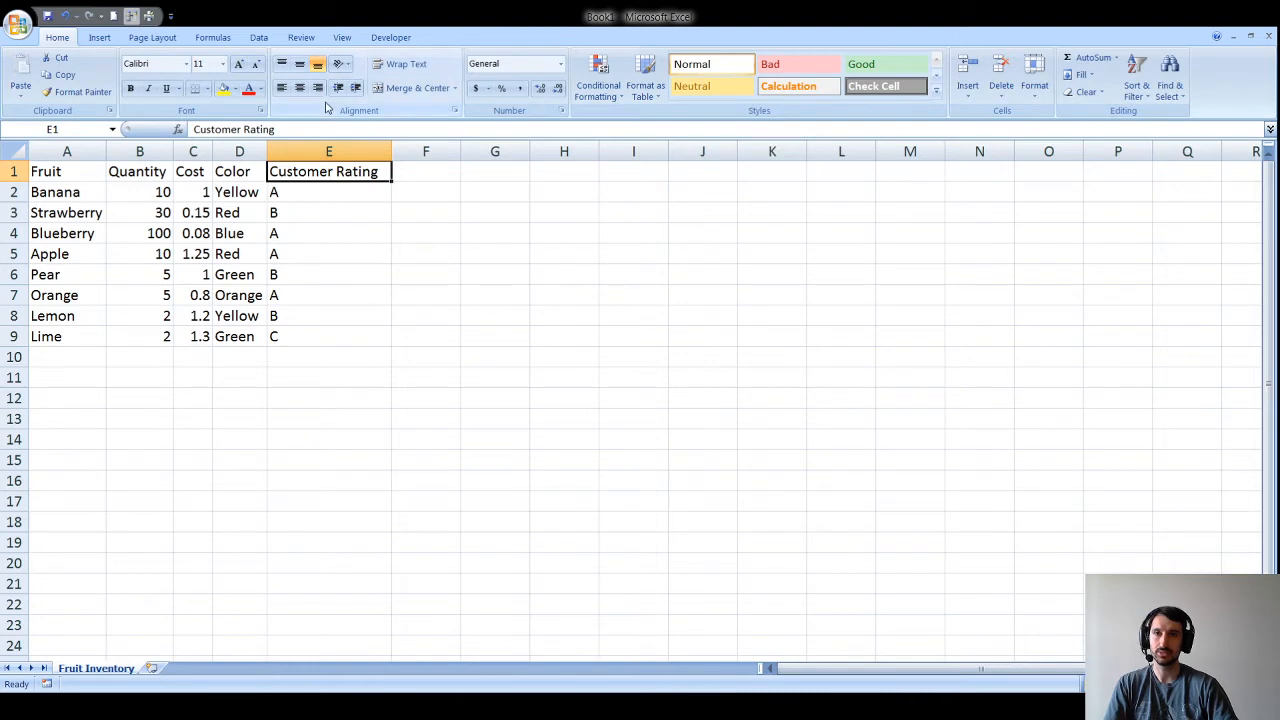
pyautogui.click(405, 64)
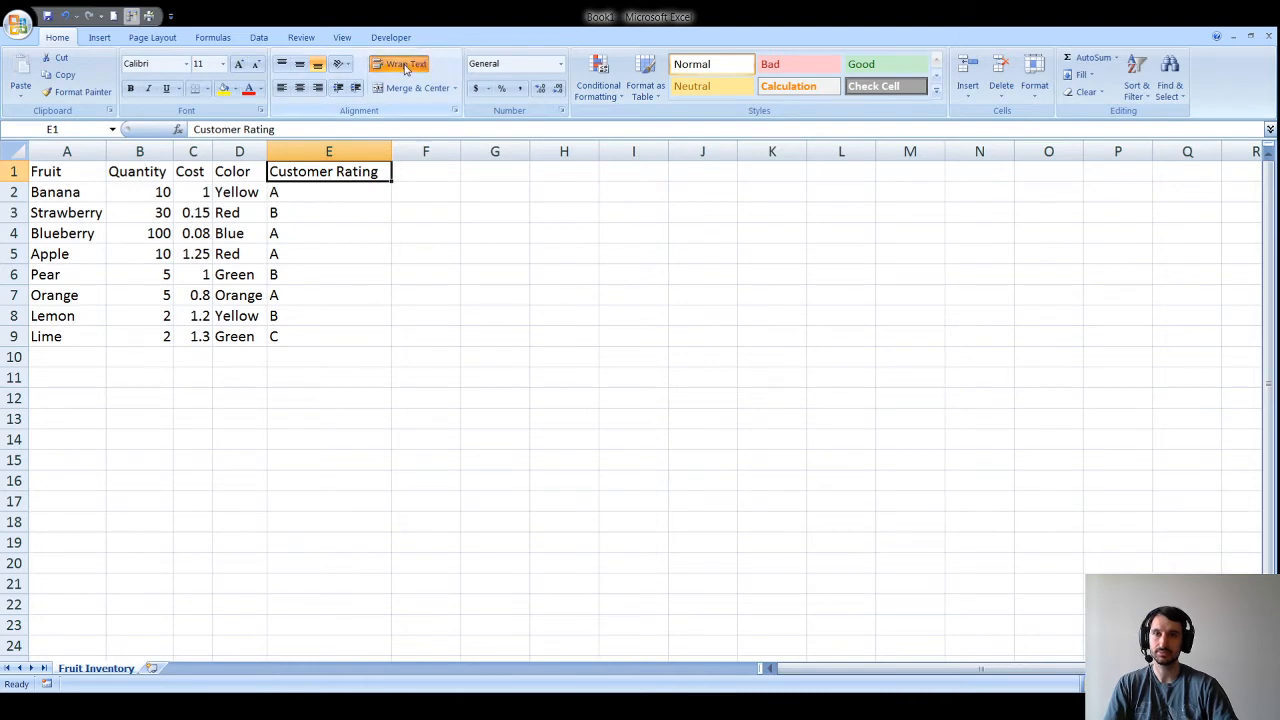
pyautogui.moveTo(391, 150); pyautogui.dragTo(338, 148)
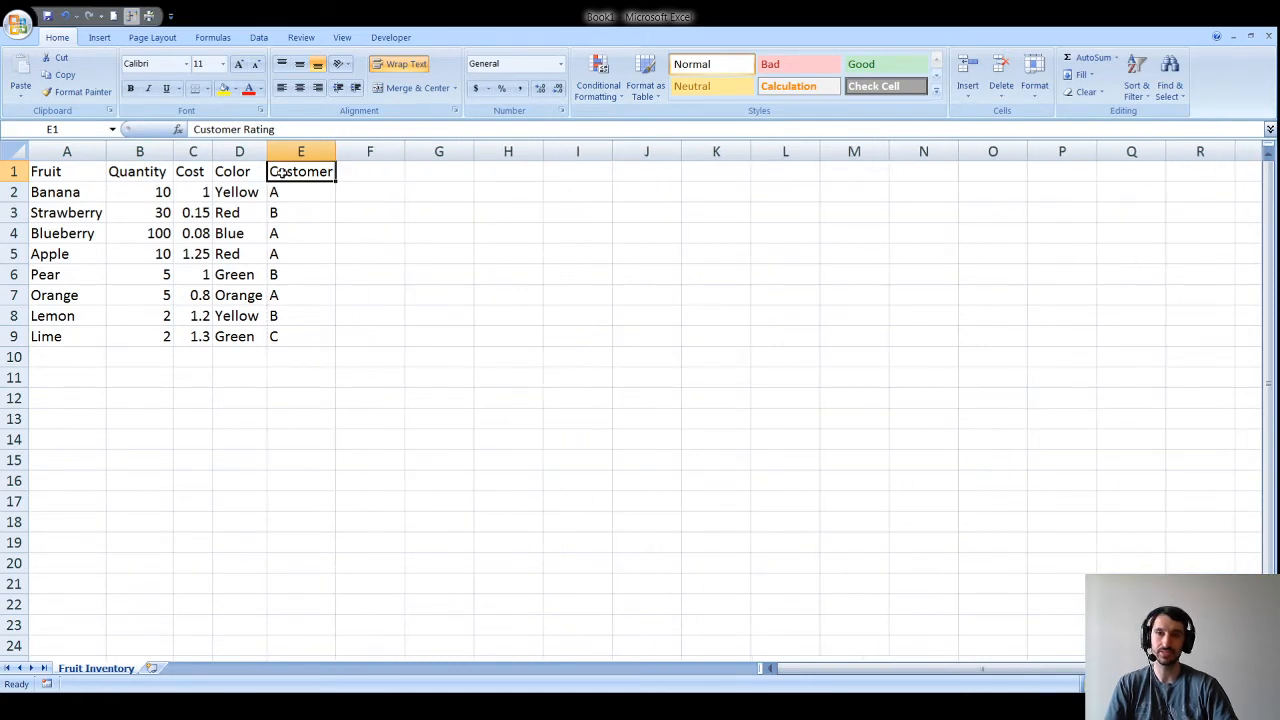
# Step: Make row 1 tall enough to show the header on two lines
pyautogui.click(388, 273)
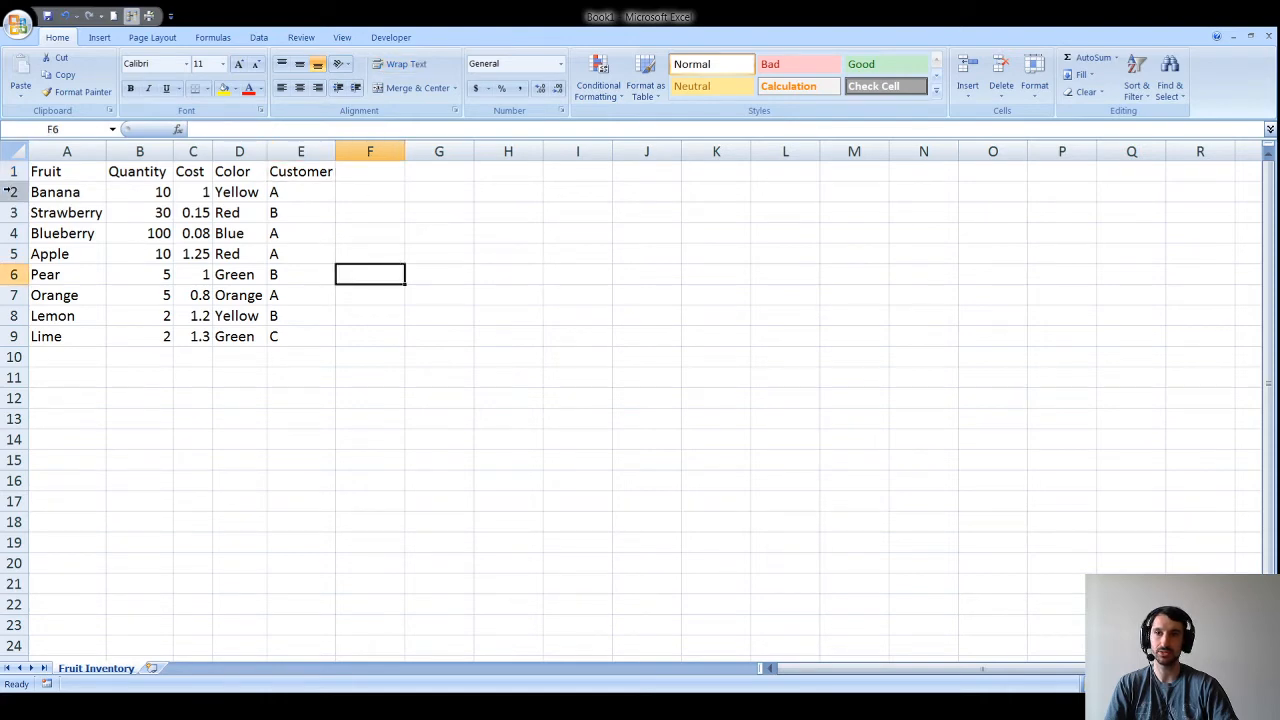
pyautogui.moveTo(14, 181); pyautogui.dragTo(12, 207)
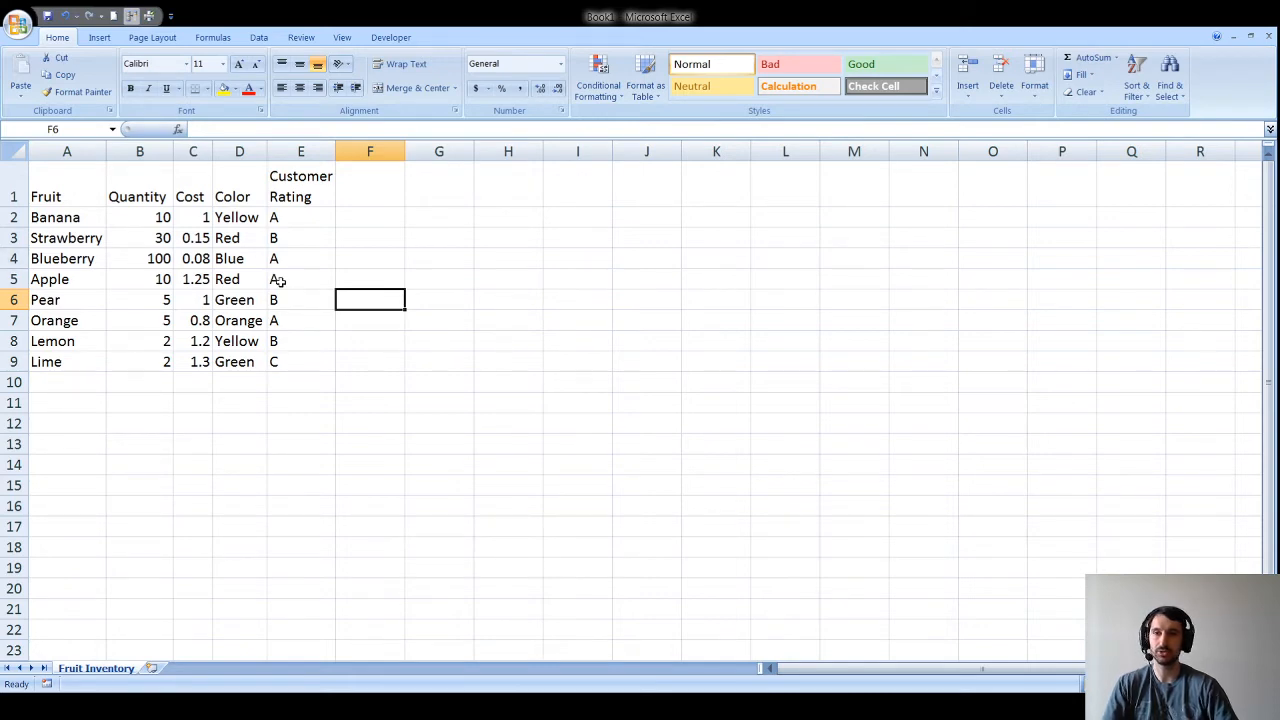
pyautogui.click(70, 185)
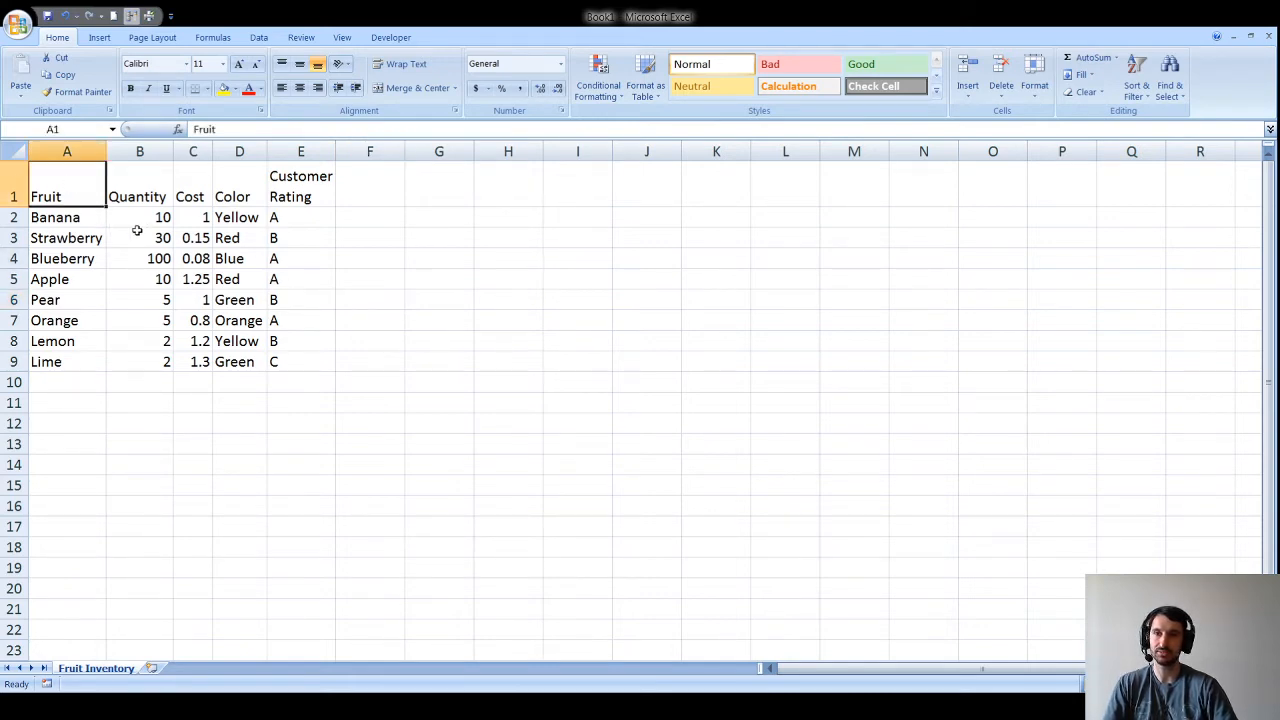
# Step: Insert an empty column before the table and make the new column A narrow
pyautogui.hotkey('alt', 'h')
pyautogui.press('i')
pyautogui.press('c')
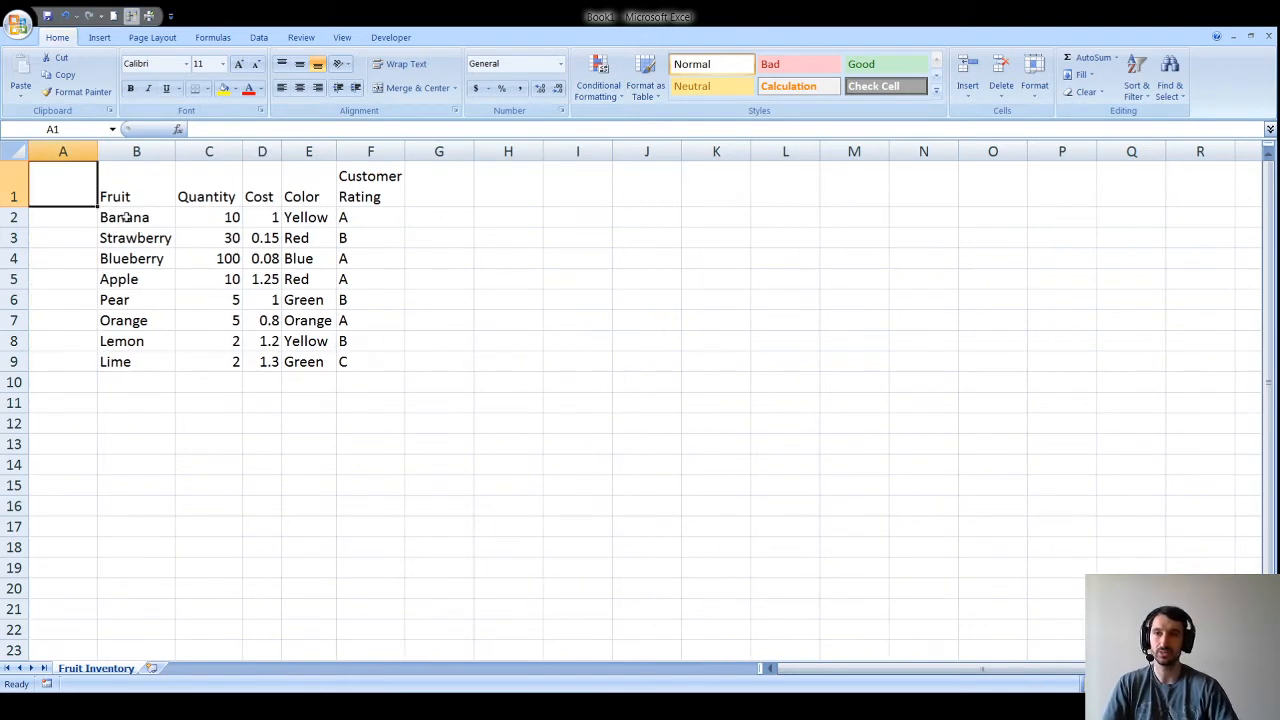
pyautogui.moveTo(99, 153); pyautogui.dragTo(44, 152)
# Step: Insert a blank row above the header row
pyautogui.click(66, 178)
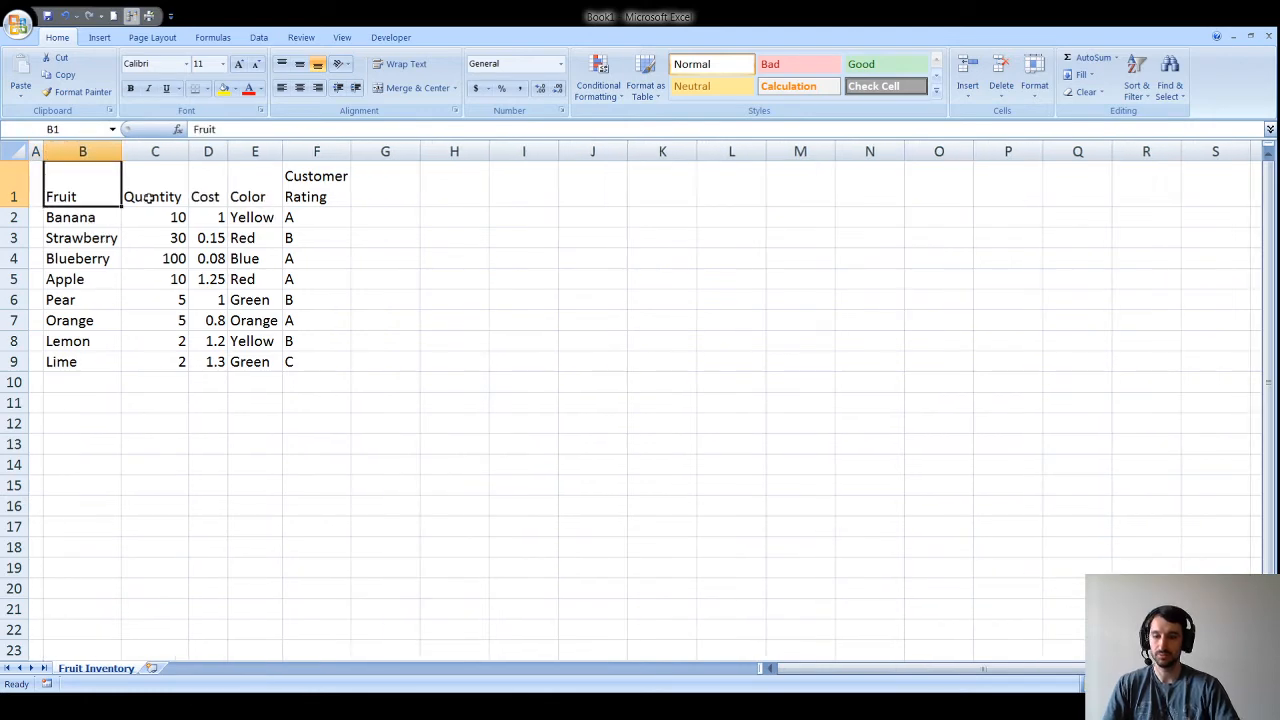
pyautogui.hotkey('alt', 'i')
pyautogui.press('r')
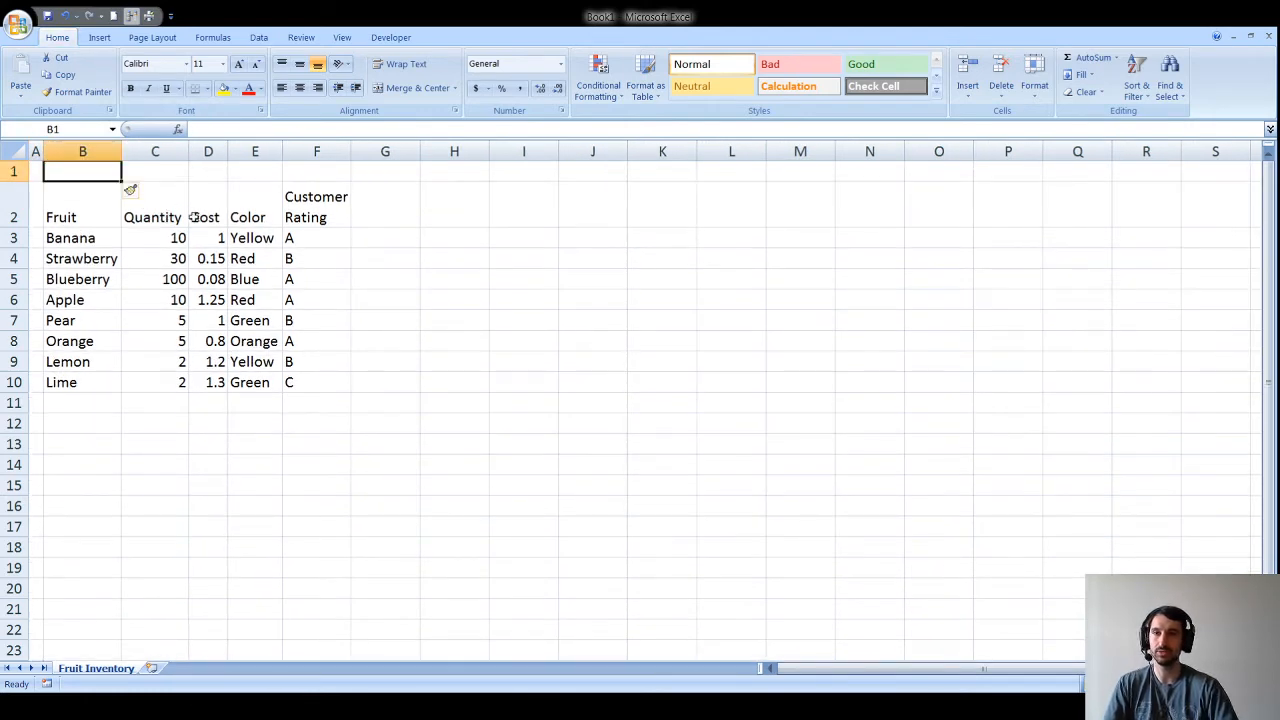
pyautogui.click(440, 298)
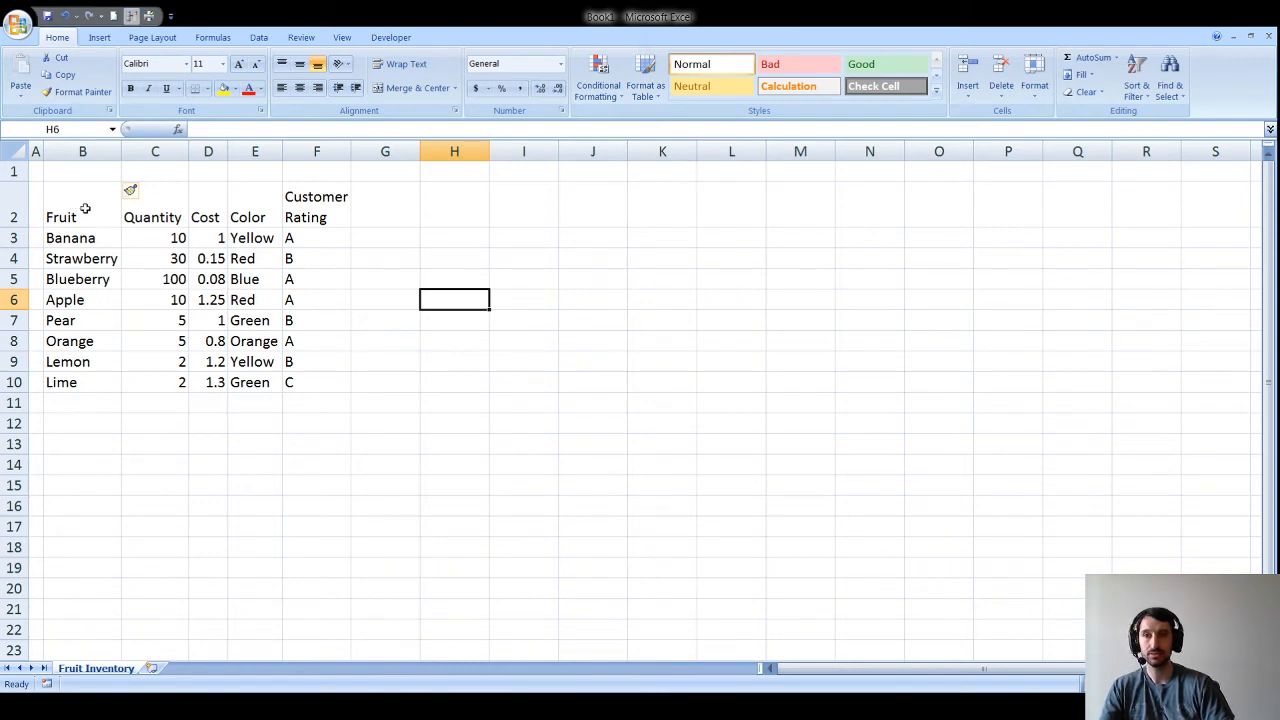
# Step: Center the header row B2:F2 both vertically and horizontally
pyautogui.moveTo(85, 208); pyautogui.dragTo(283, 209)
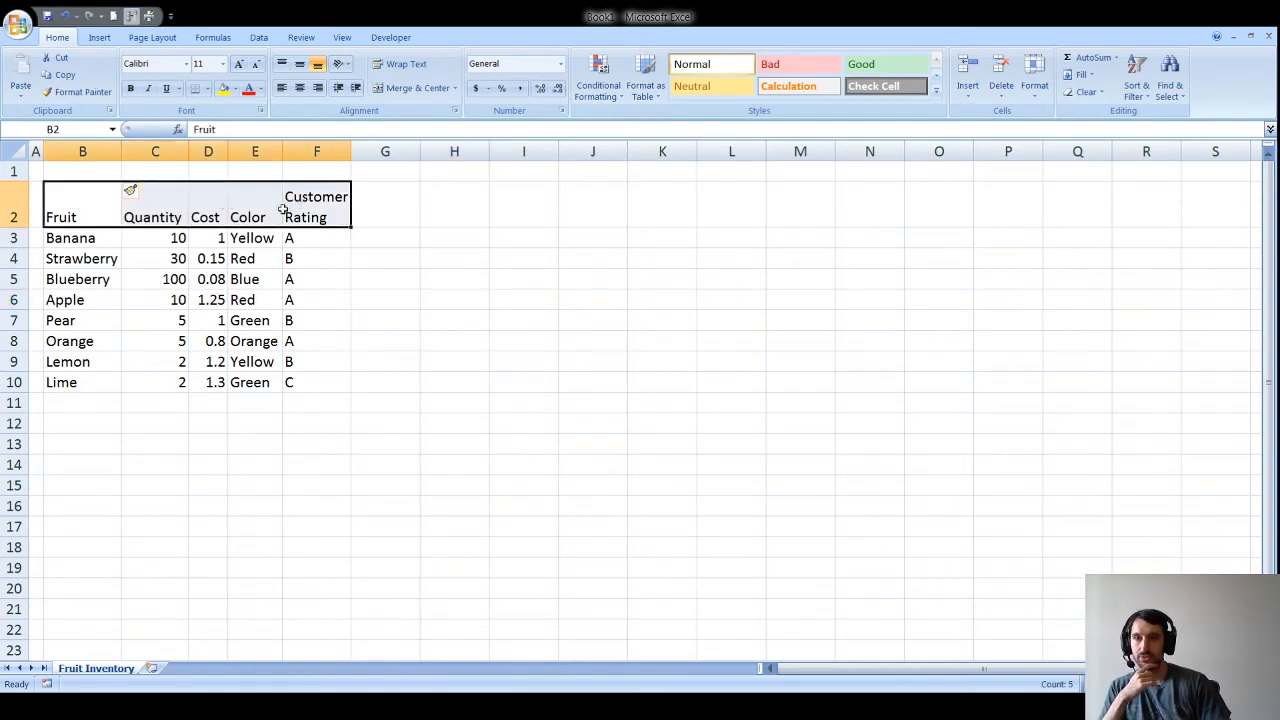
pyautogui.click(300, 66)
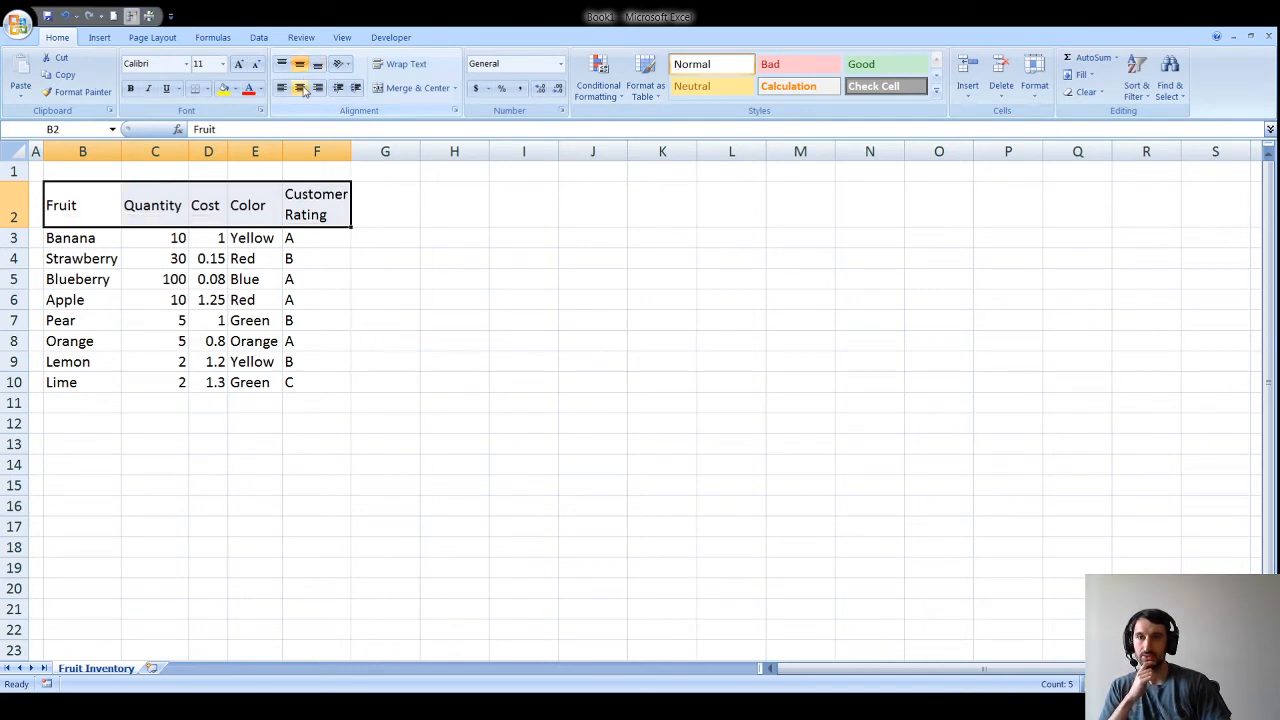
pyautogui.click(300, 88)
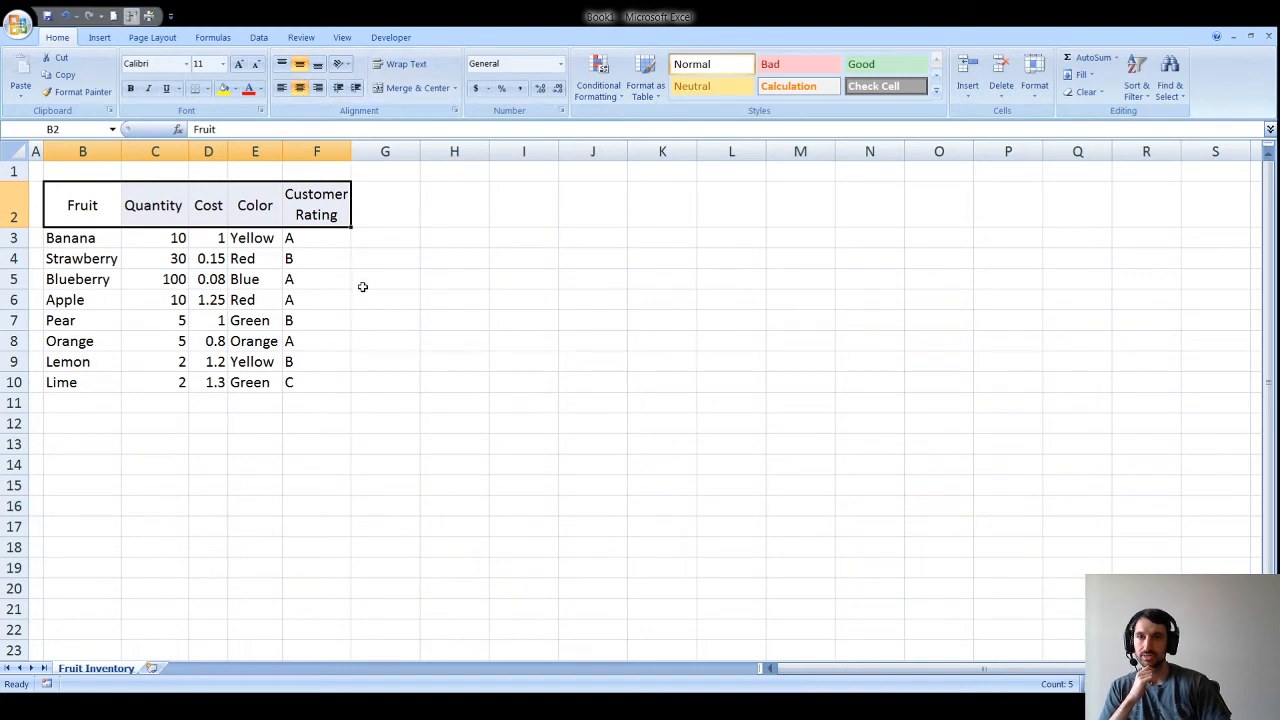
# Step: Center the Quantity and Cost values and the Customer Rating grades in column F
pyautogui.click(98, 241)
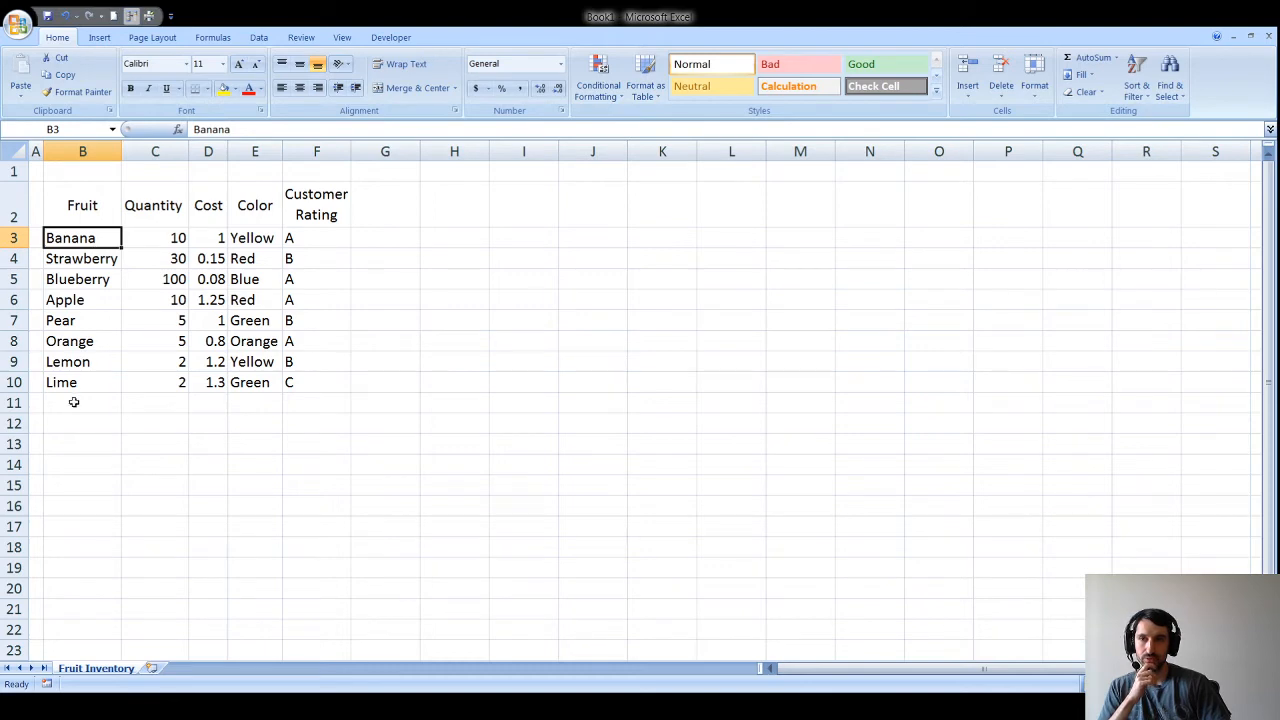
pyautogui.moveTo(73, 382); pyautogui.dragTo(76, 242)
pyautogui.moveTo(165, 232); pyautogui.dragTo(200, 382)
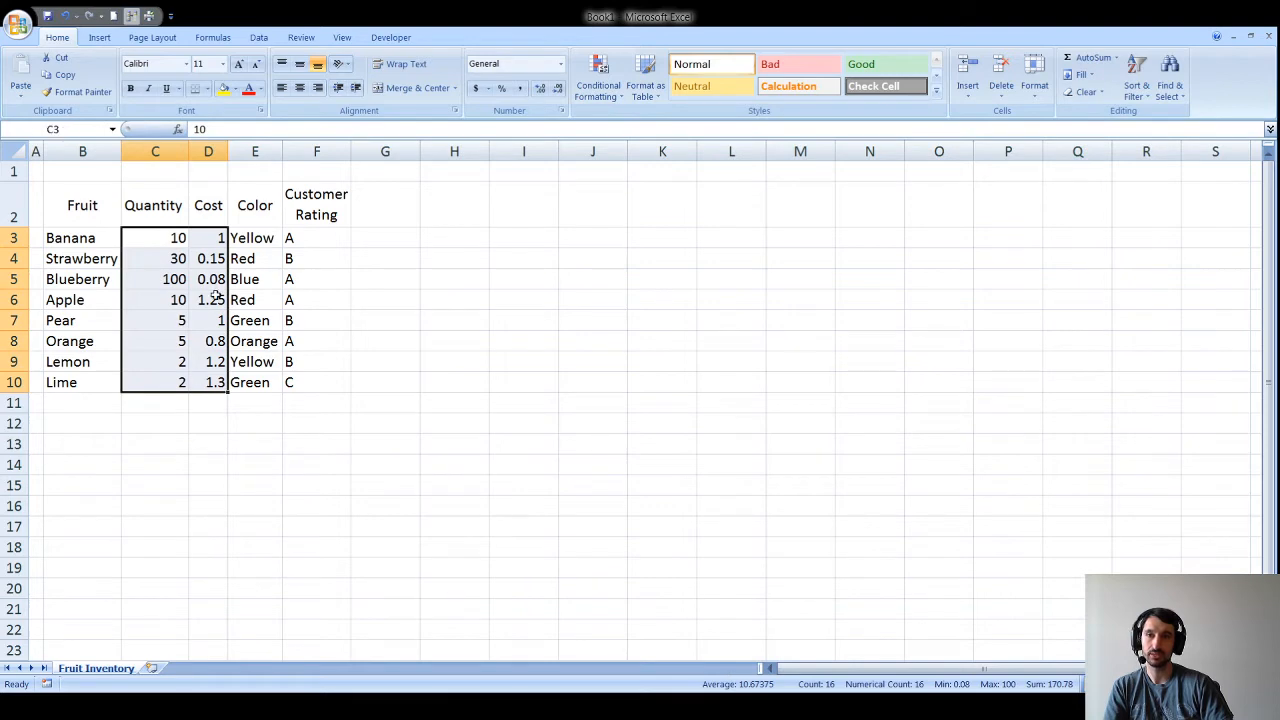
pyautogui.click(298, 88)
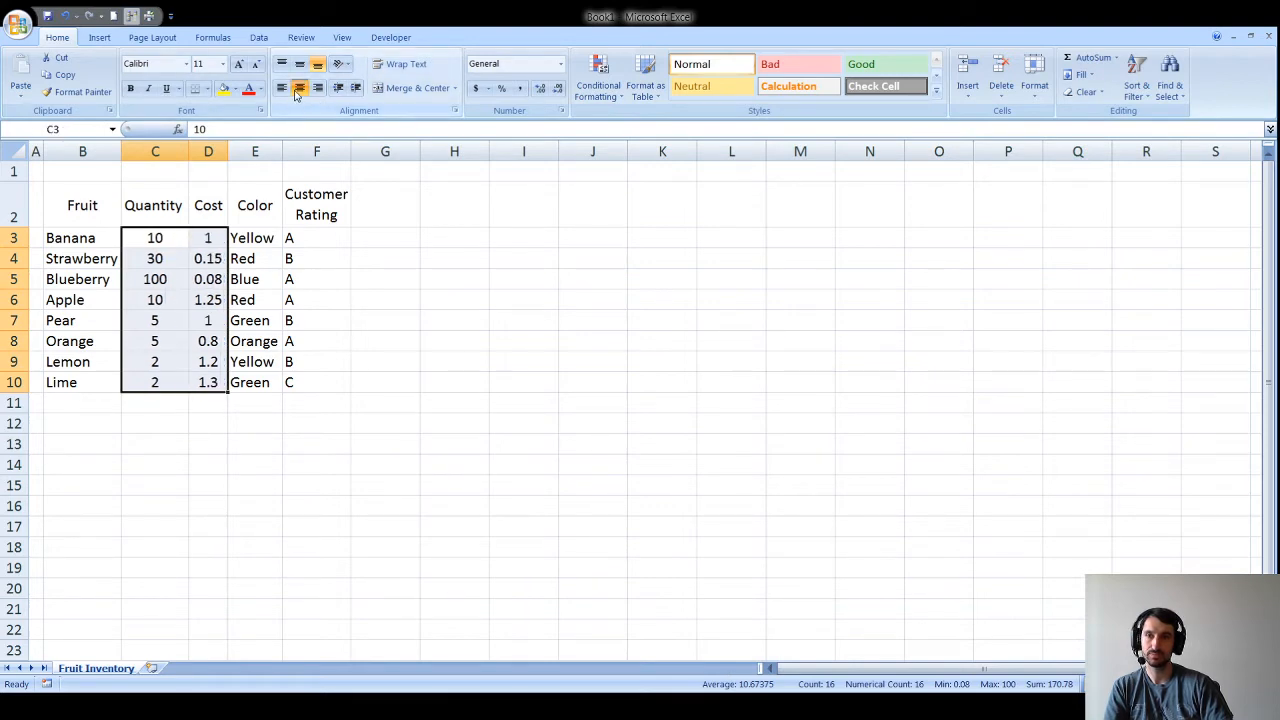
pyautogui.click(310, 238)
pyautogui.moveTo(310, 238); pyautogui.dragTo(306, 384)
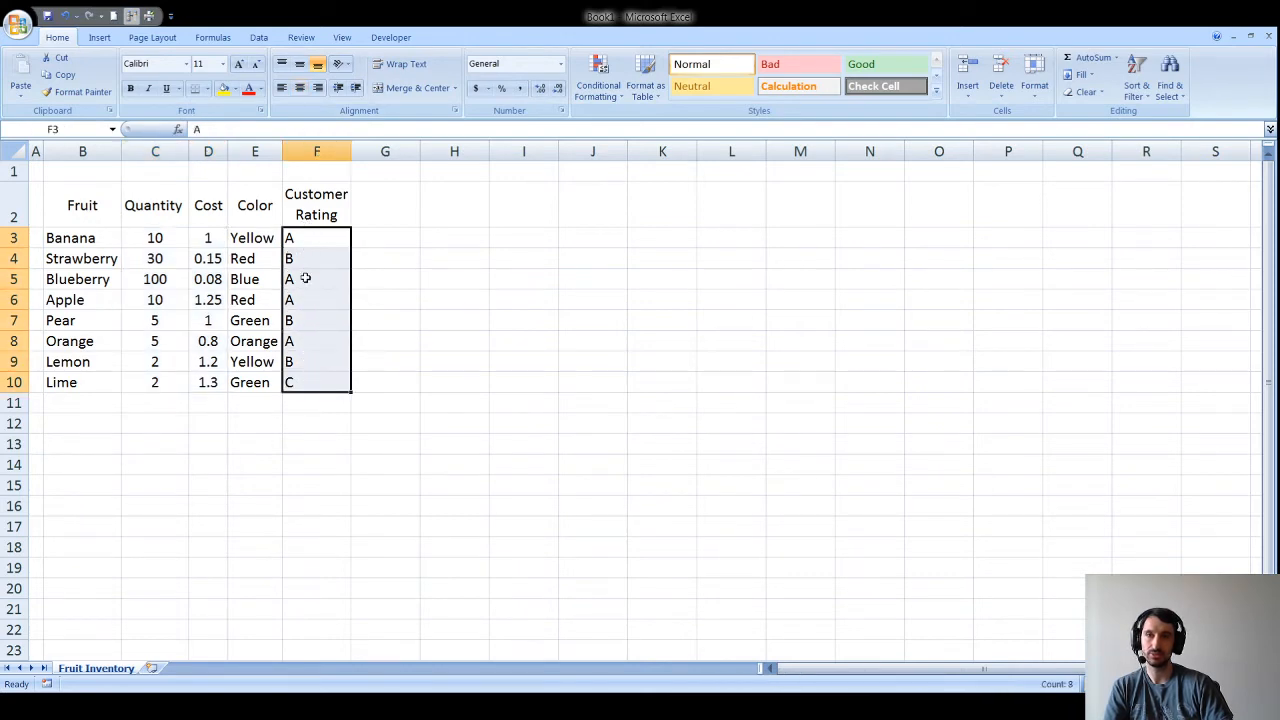
pyautogui.click(298, 89)
pyautogui.click(388, 360)
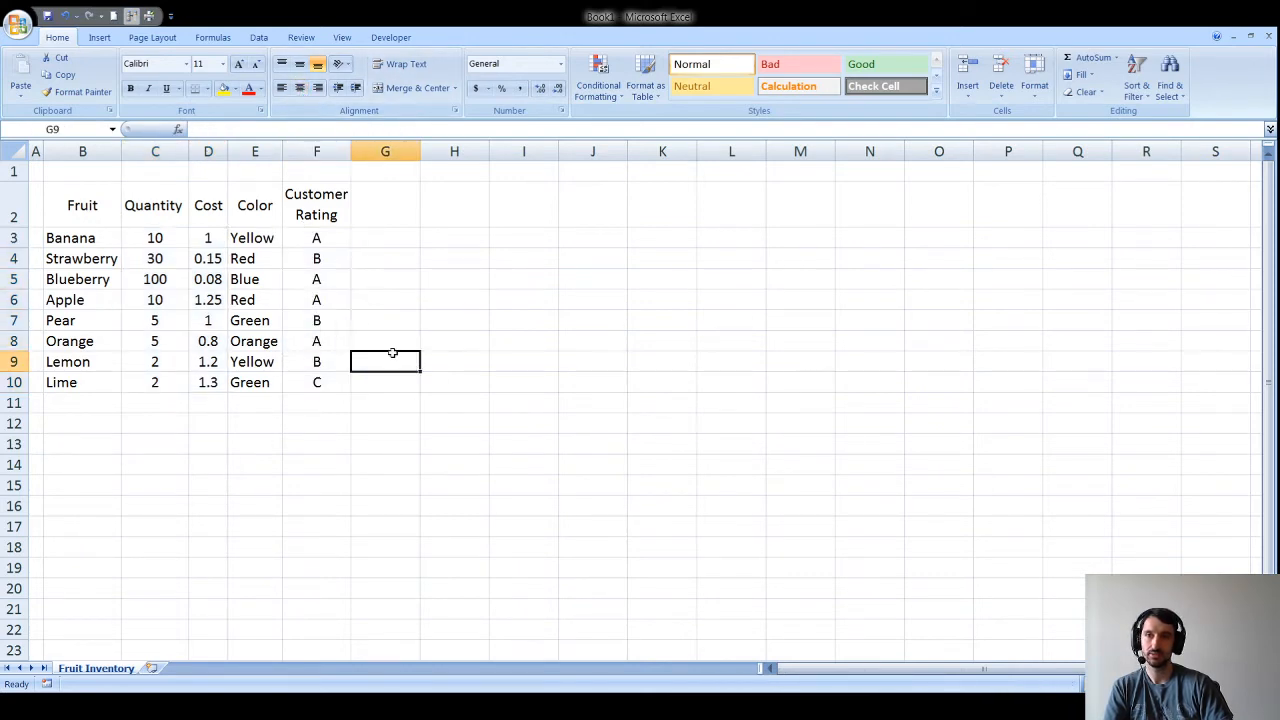
# Step: Right-align the Cost values D3:D10 and make column D slightly wider
pyautogui.moveTo(198, 240); pyautogui.dragTo(210, 378)
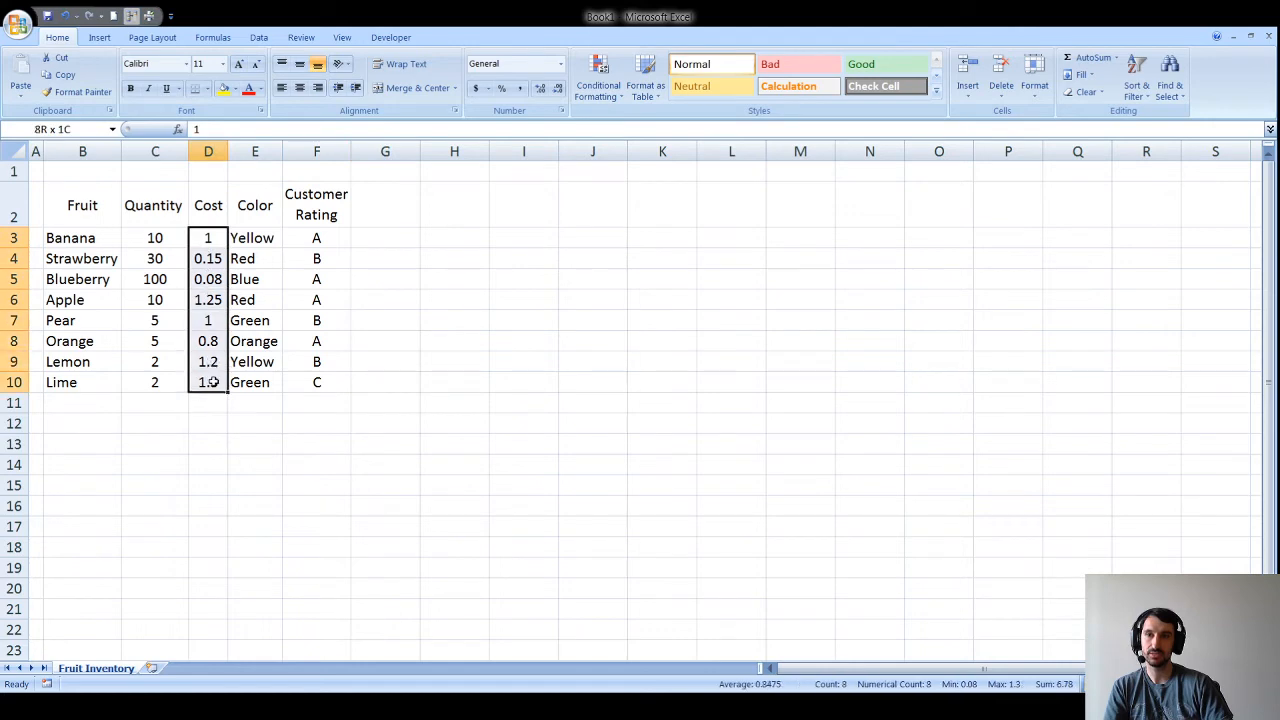
pyautogui.click(317, 88)
pyautogui.click(432, 302)
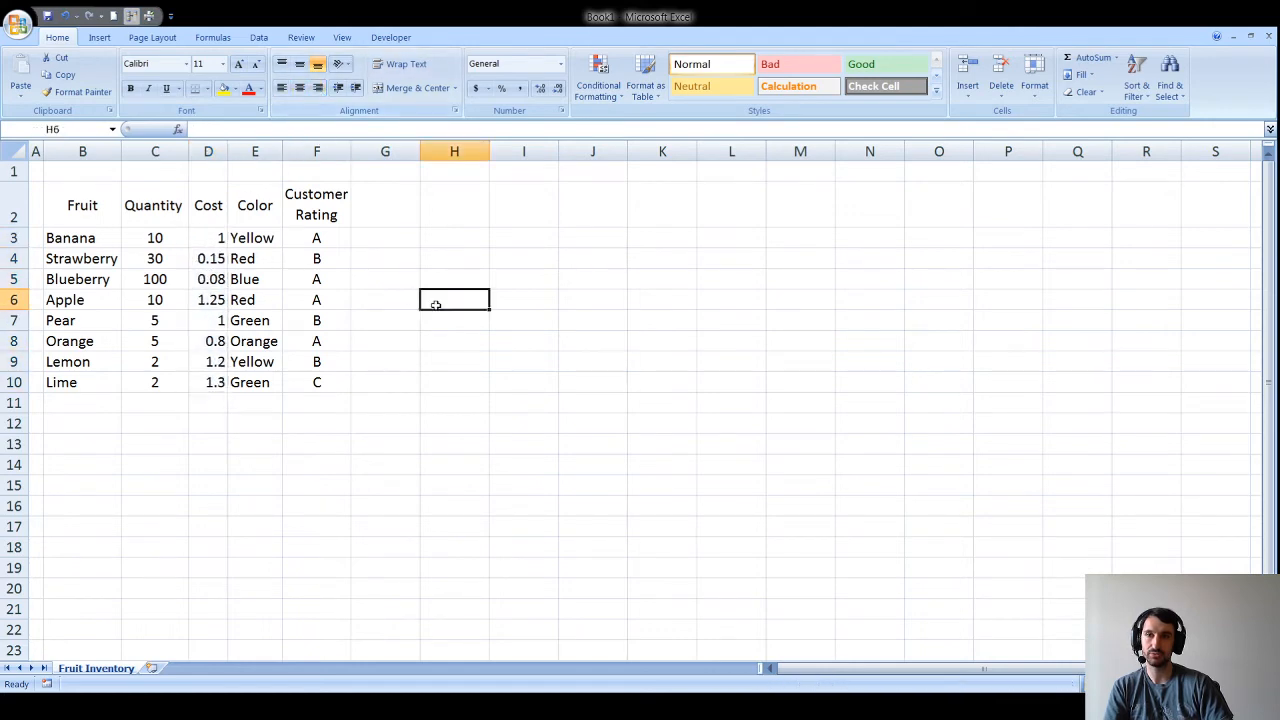
pyautogui.moveTo(227, 152)
pyautogui.mouseDown()
pyautogui.moveTo(246, 152)
pyautogui.moveTo(234, 153)
pyautogui.mouseUp()
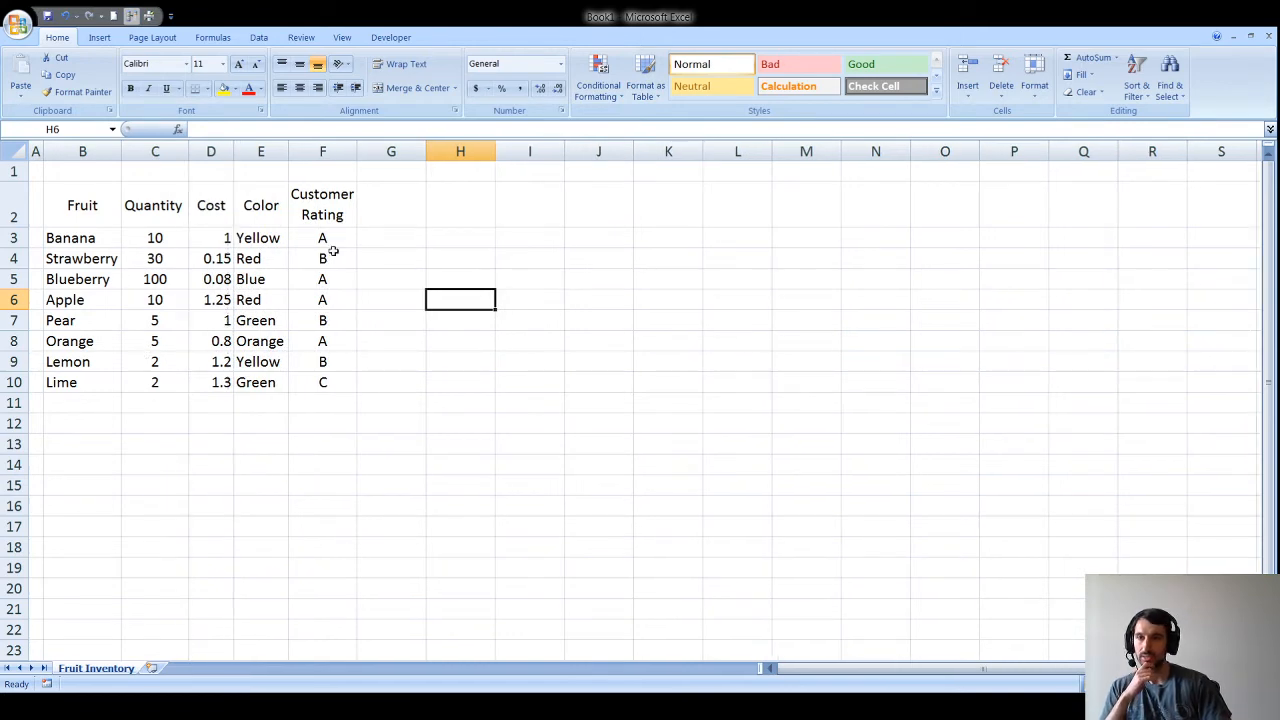
pyautogui.click(258, 238)
pyautogui.moveTo(258, 238); pyautogui.dragTo(258, 384)
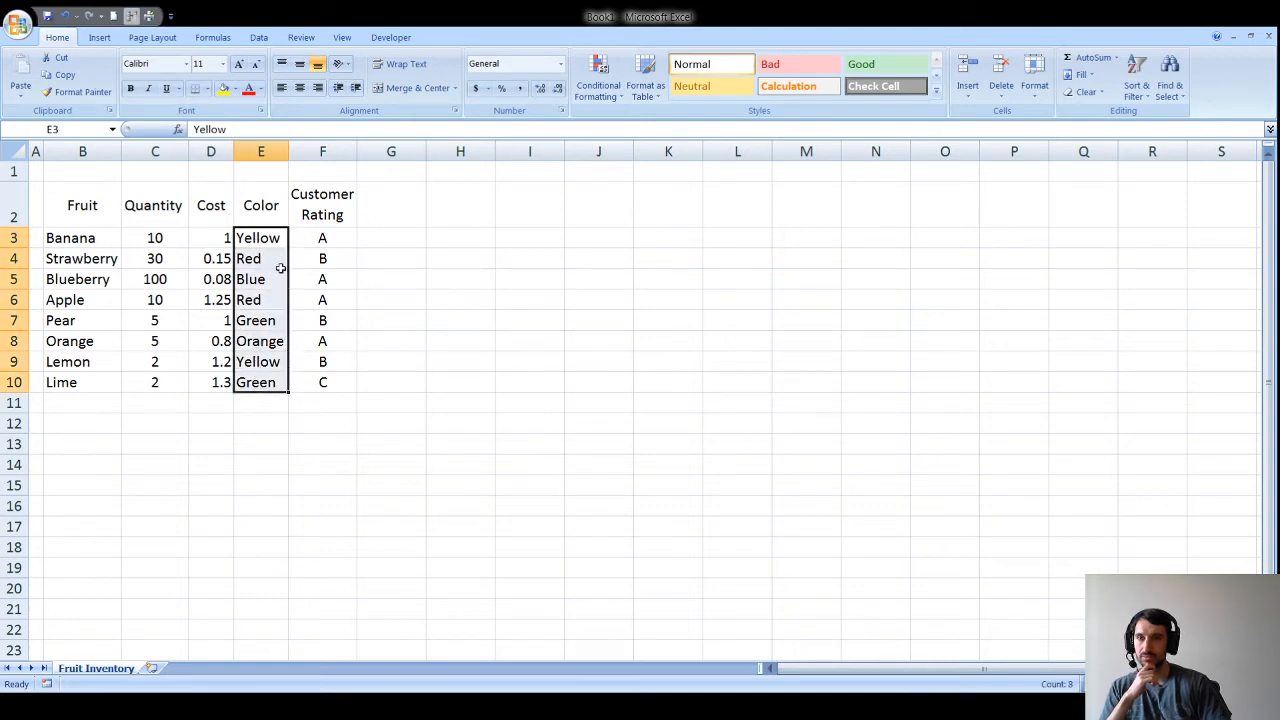
pyautogui.moveTo(70, 238); pyautogui.dragTo(82, 381)
pyautogui.click(282, 88)
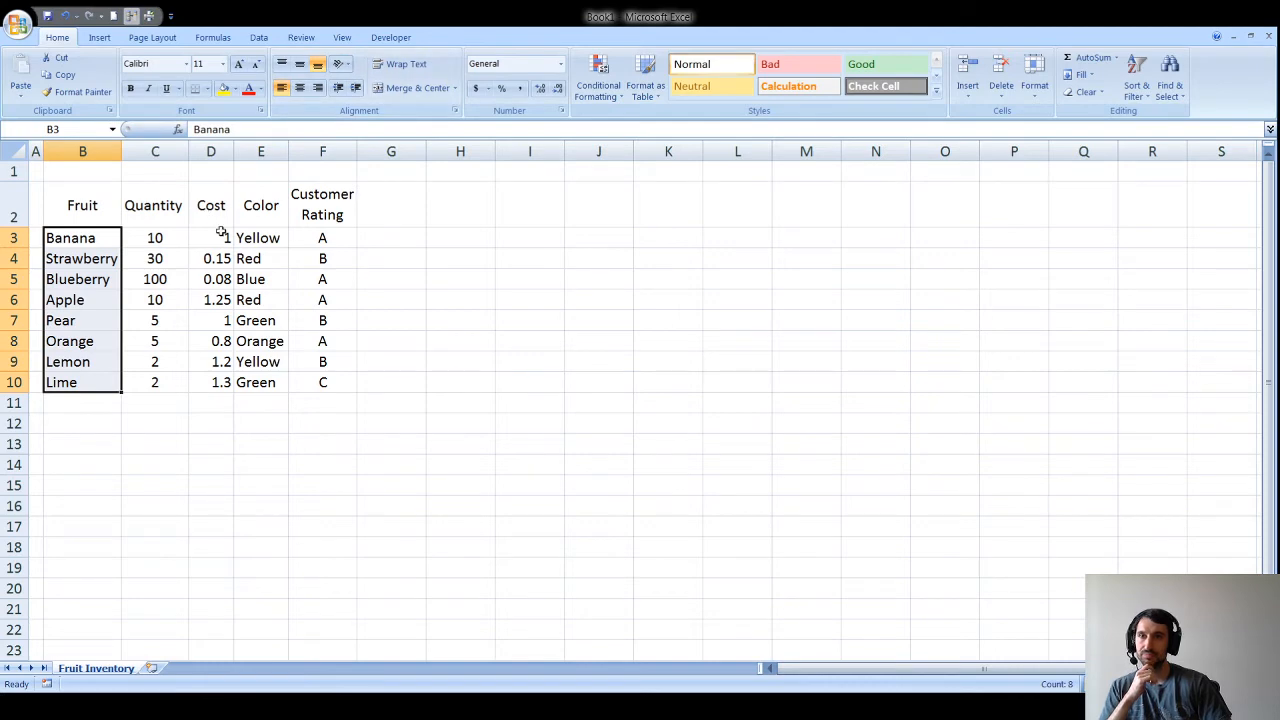
pyautogui.moveTo(203, 237); pyautogui.dragTo(207, 383)
pyautogui.click(130, 341)
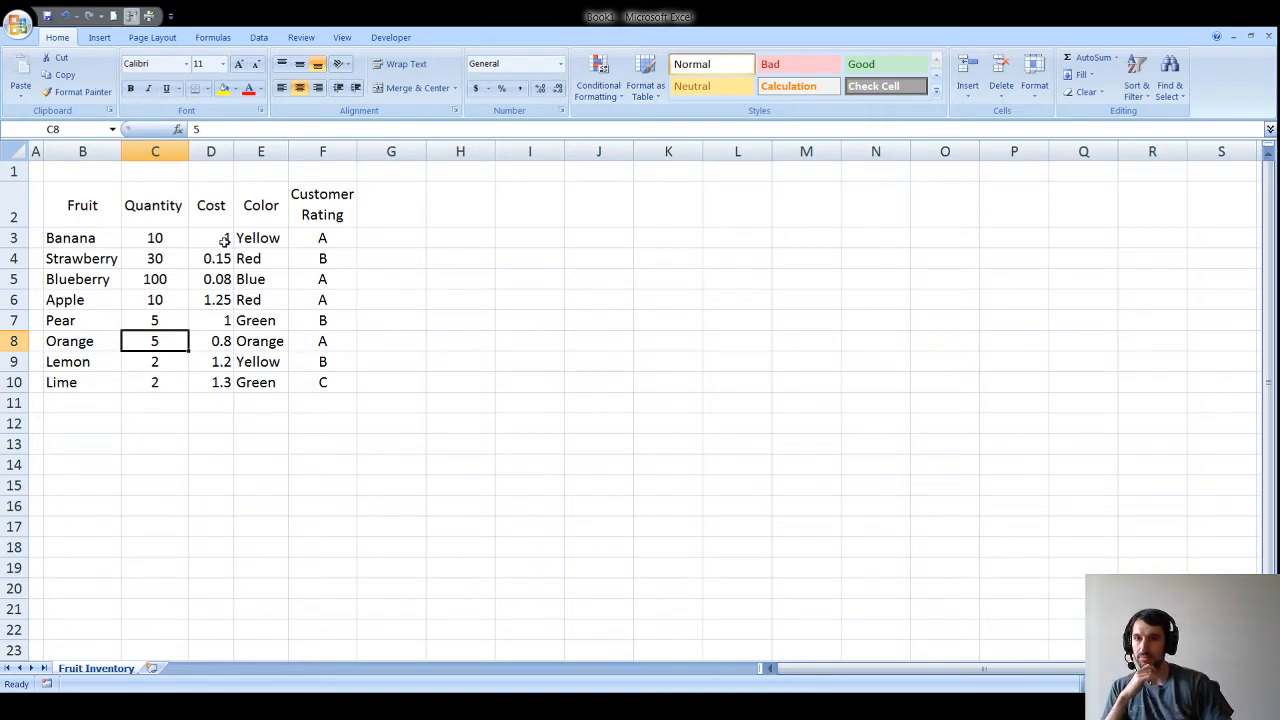
pyautogui.moveTo(220, 240); pyautogui.dragTo(226, 381)
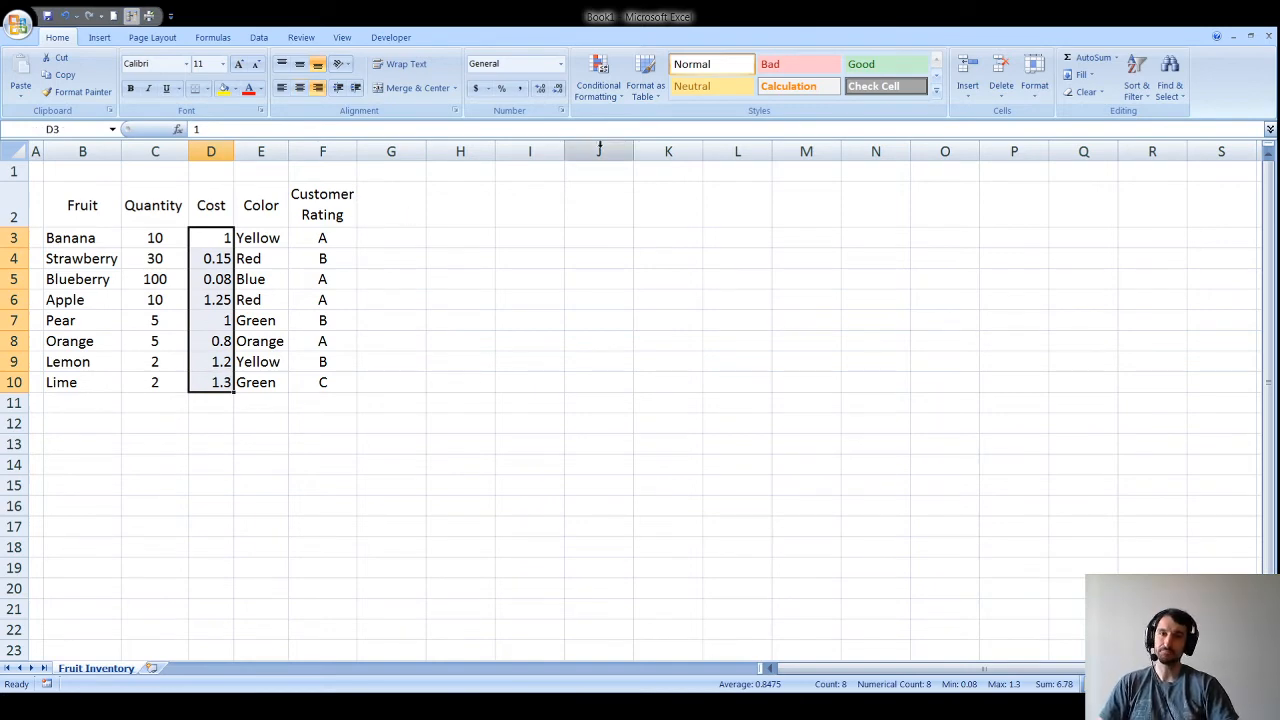
# Step: Try Accounting format on the Cost values, widen column D, then revert them to General
pyautogui.click(476, 88)
pyautogui.doubleClick(238, 147)
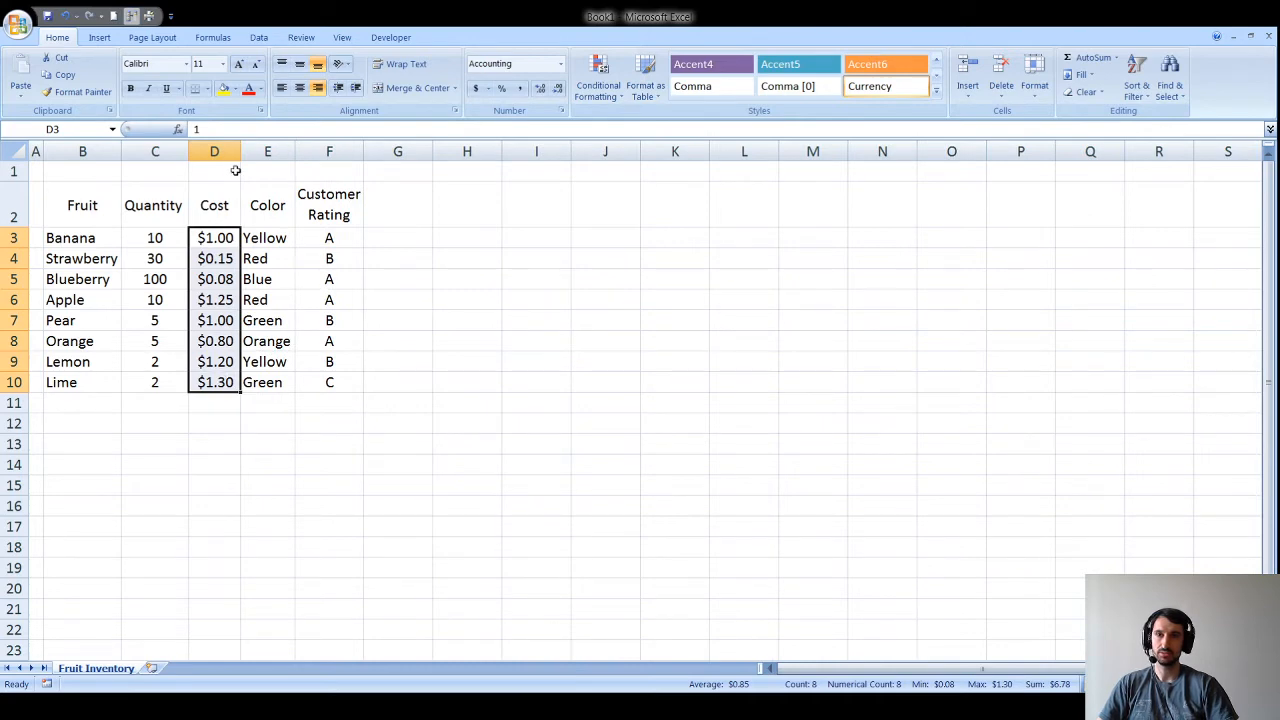
pyautogui.moveTo(240, 151); pyautogui.dragTo(263, 151)
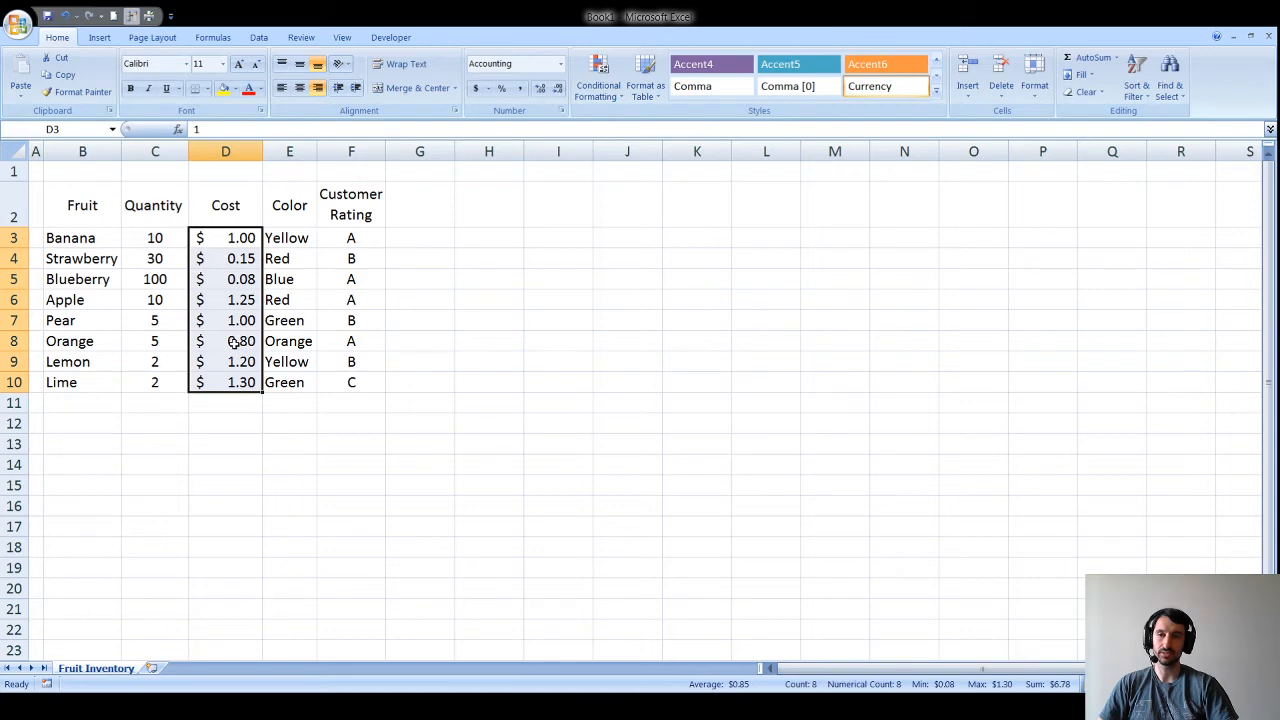
pyautogui.moveTo(263, 150)
pyautogui.mouseDown()
pyautogui.moveTo(350, 152)
pyautogui.moveTo(254, 152)
pyautogui.mouseUp()
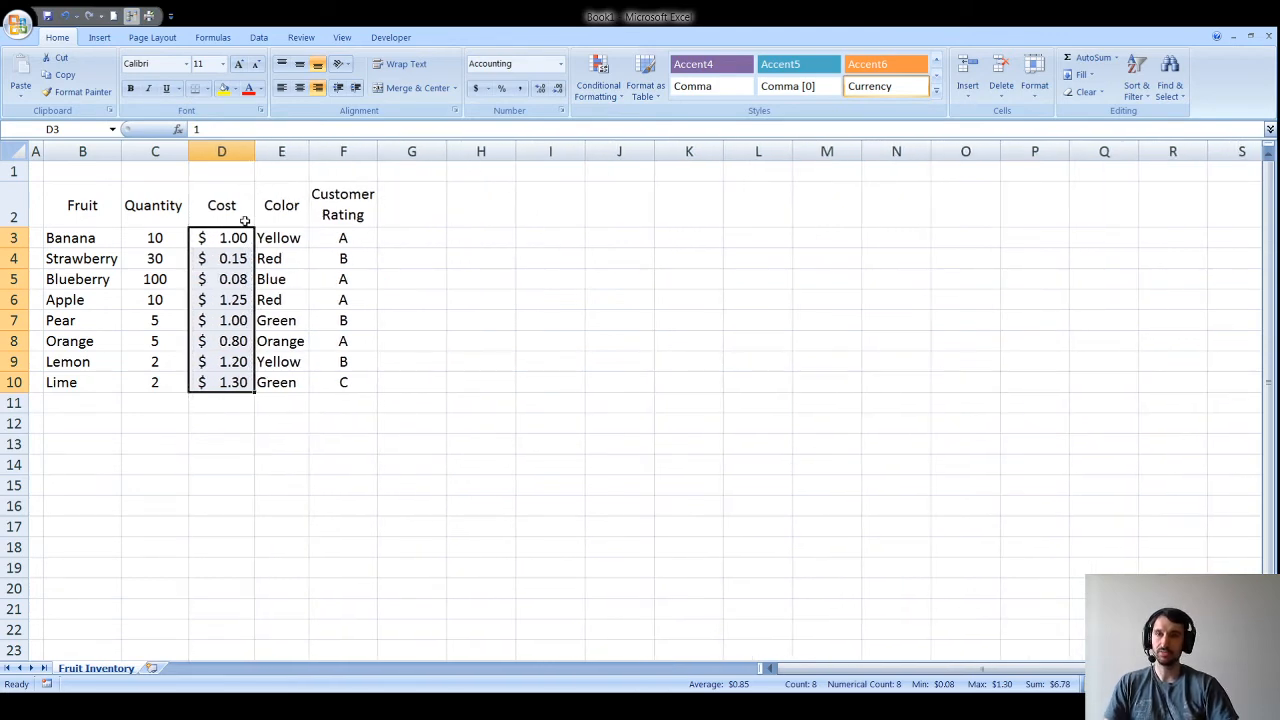
pyautogui.click(562, 66)
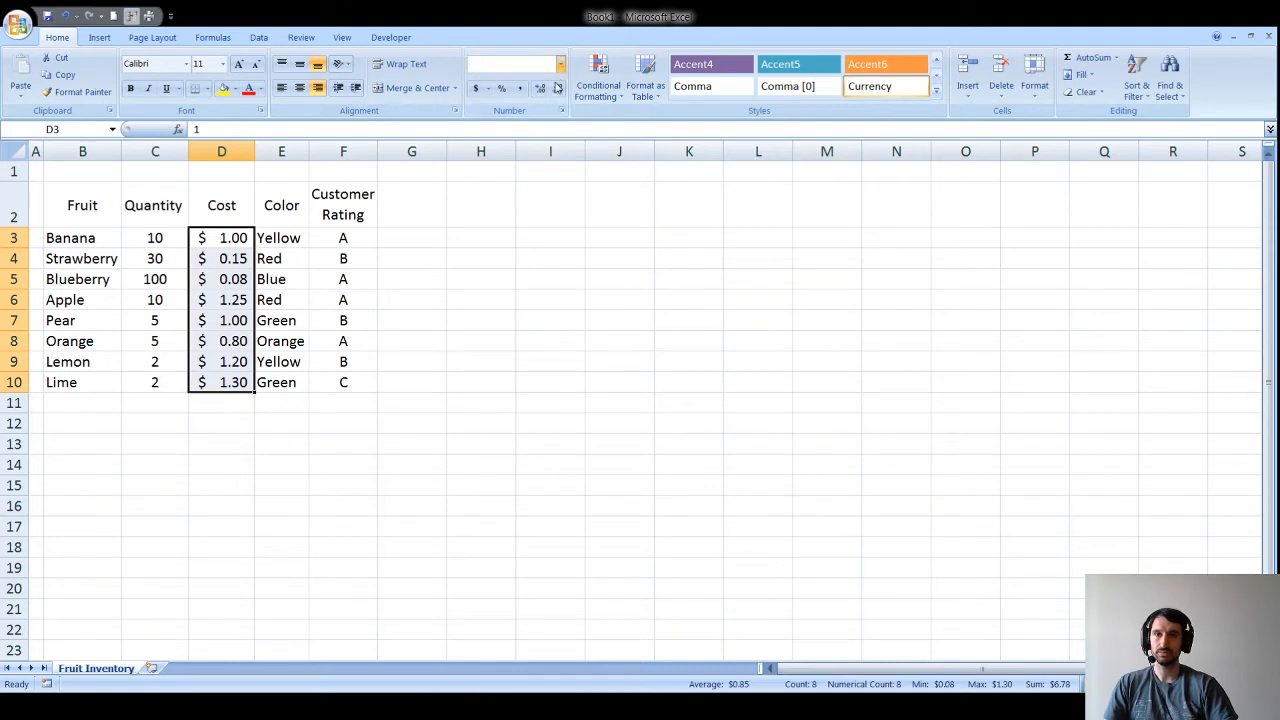
pyautogui.click(558, 88)
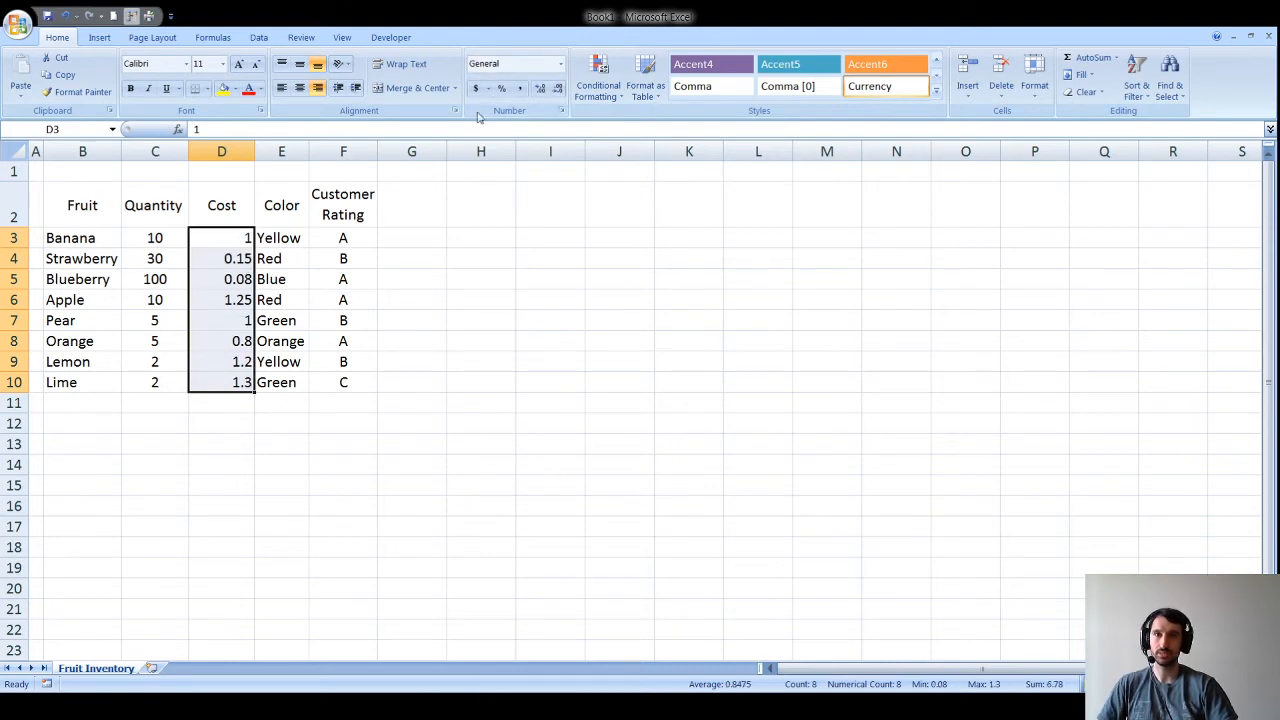
# Step: Apply a number format to Cost via the Format Cells dialog and widen column D further
pyautogui.click(562, 111)
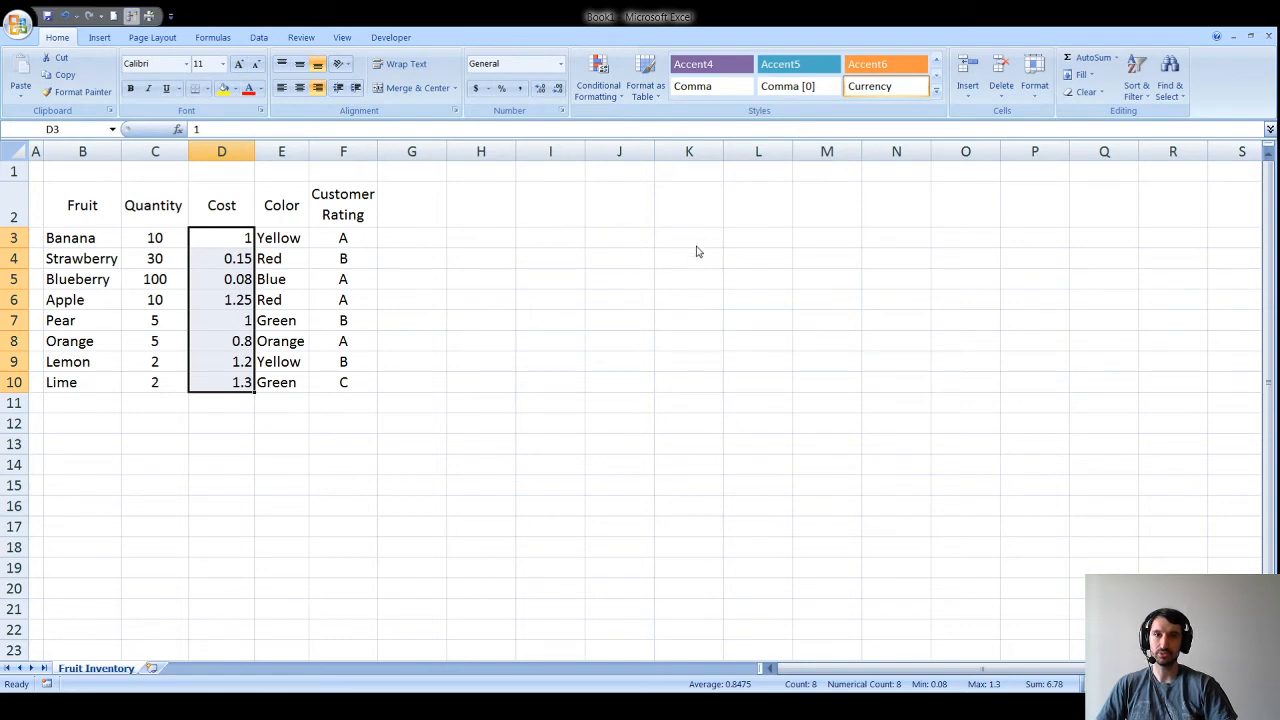
pyautogui.click(806, 490)
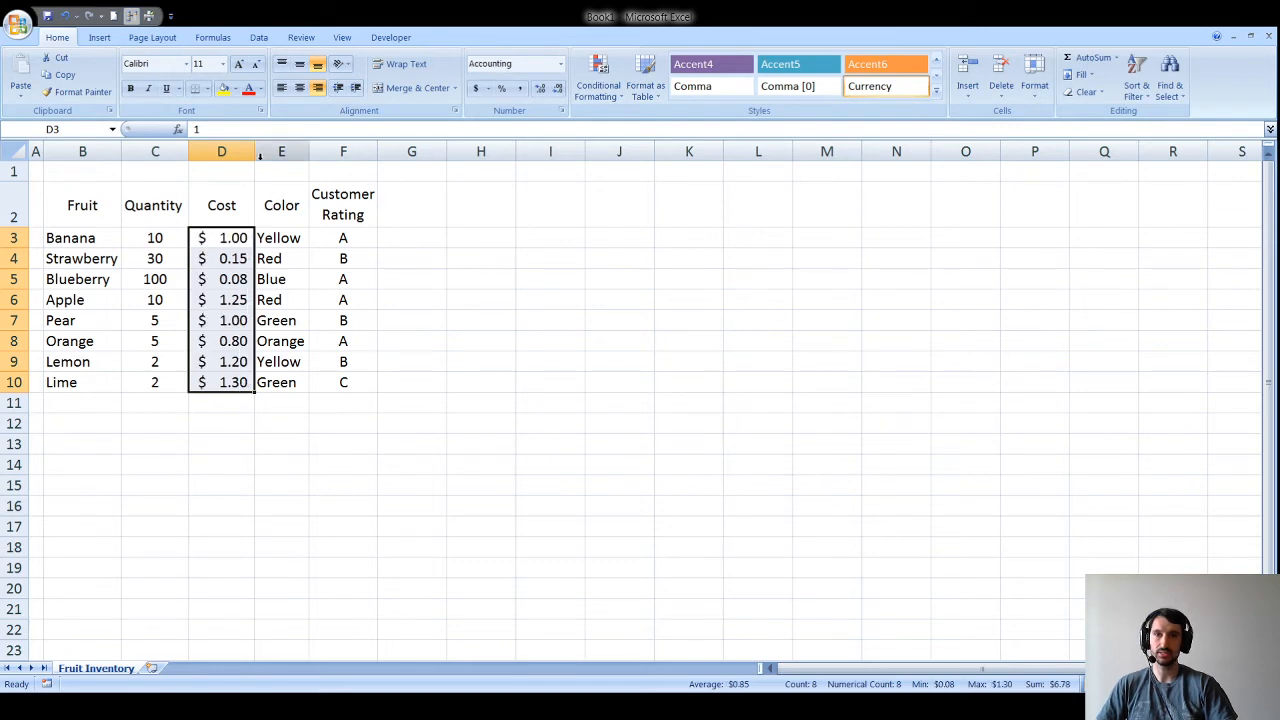
pyautogui.click(281, 151)
pyautogui.moveTo(254, 151)
pyautogui.mouseDown()
pyautogui.moveTo(282, 152)
pyautogui.moveTo(257, 151)
pyautogui.mouseUp()
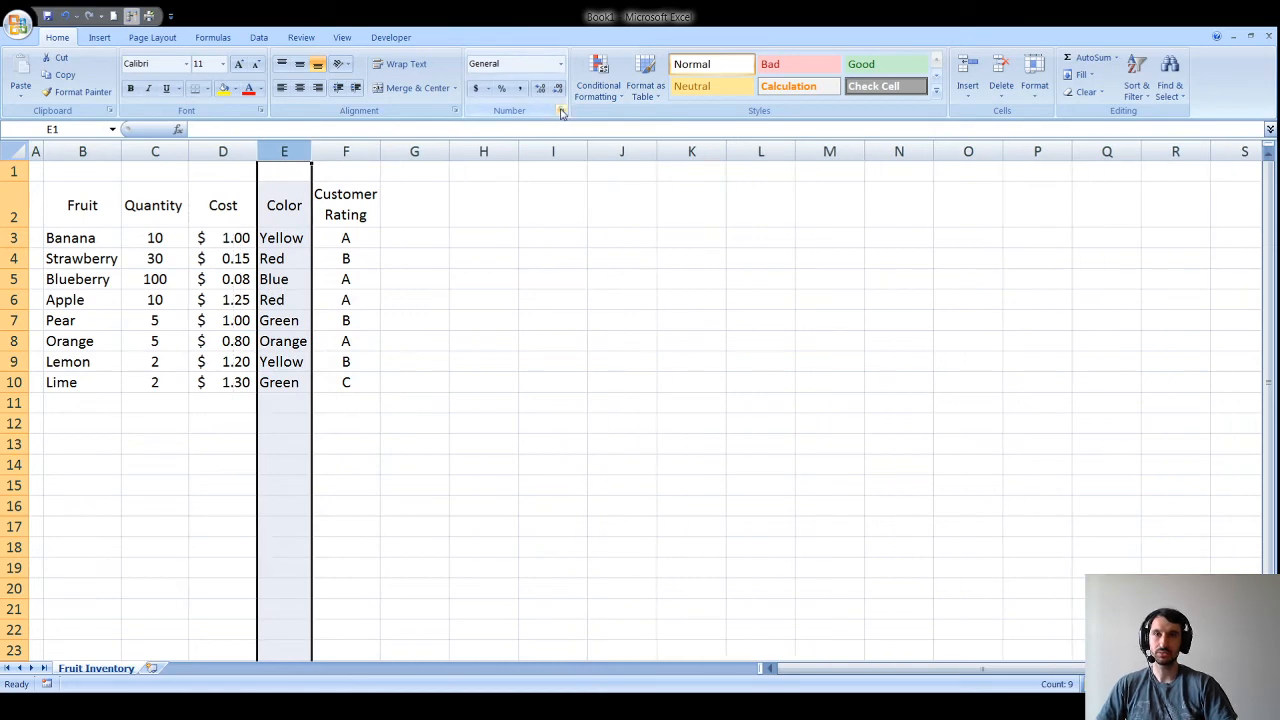
# Step: Give the Cost values D3:D10 Currency format with two decimals using Ctrl+Shift+4
pyautogui.moveTo(217, 238); pyautogui.dragTo(230, 380)
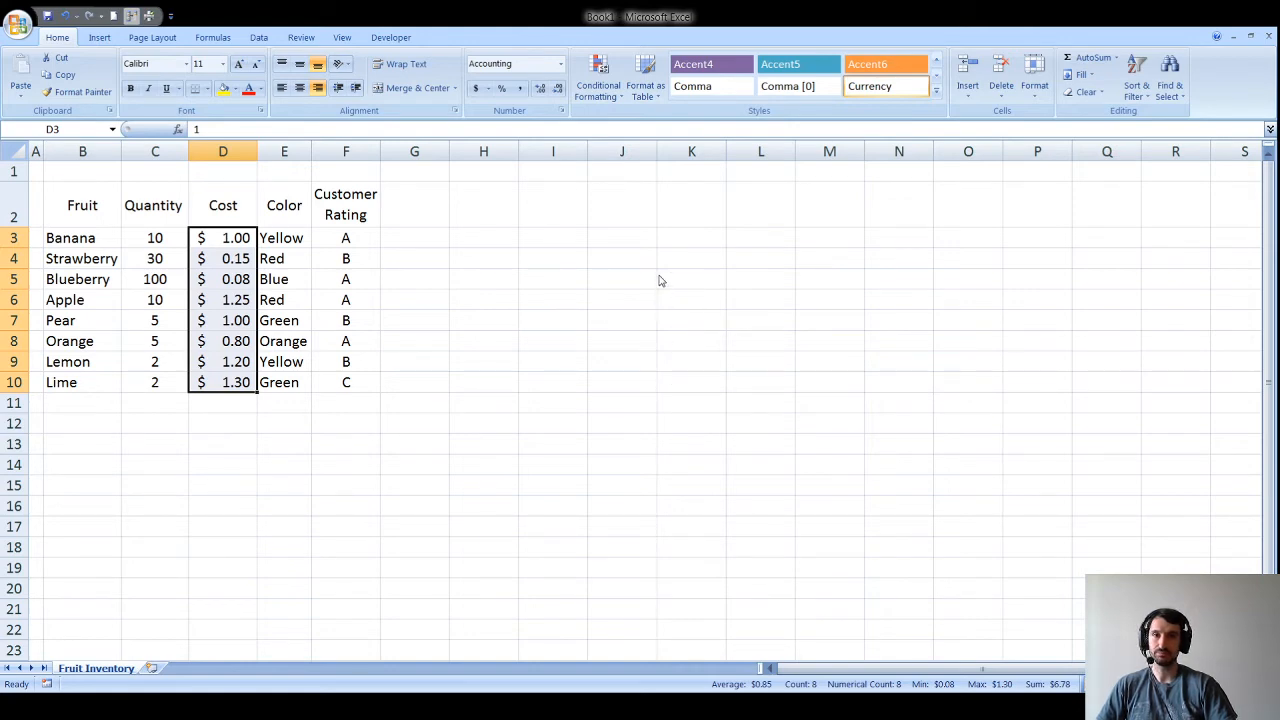
pyautogui.hotkey('ctrl', 'shift', '4')
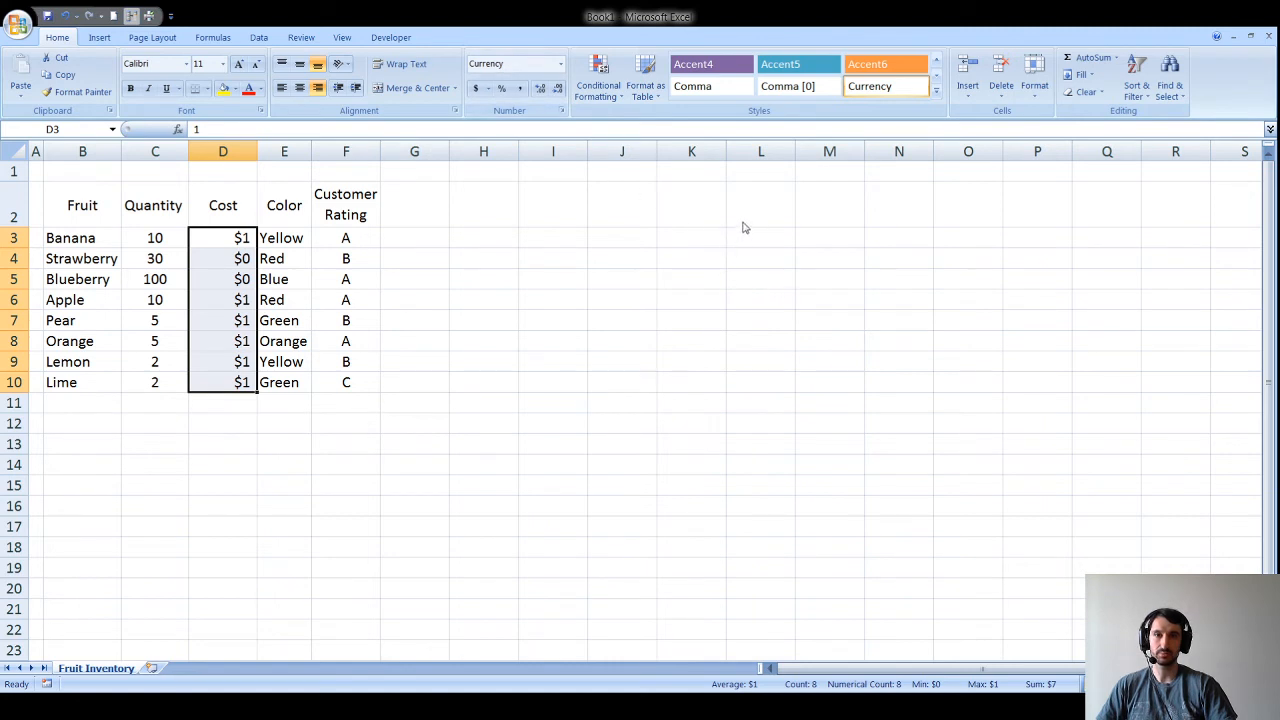
pyautogui.hotkey('ctrl', 'shift', '4')
pyautogui.click(289, 381)
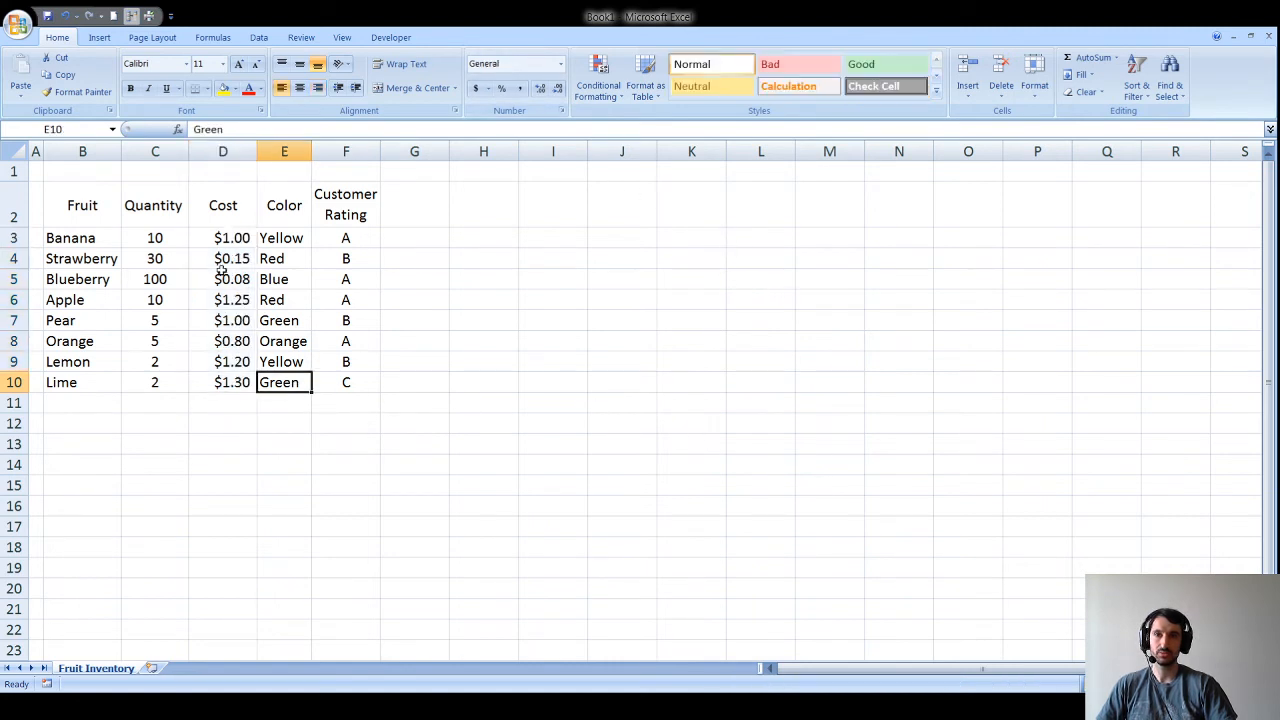
pyautogui.moveTo(226, 243); pyautogui.dragTo(225, 377)
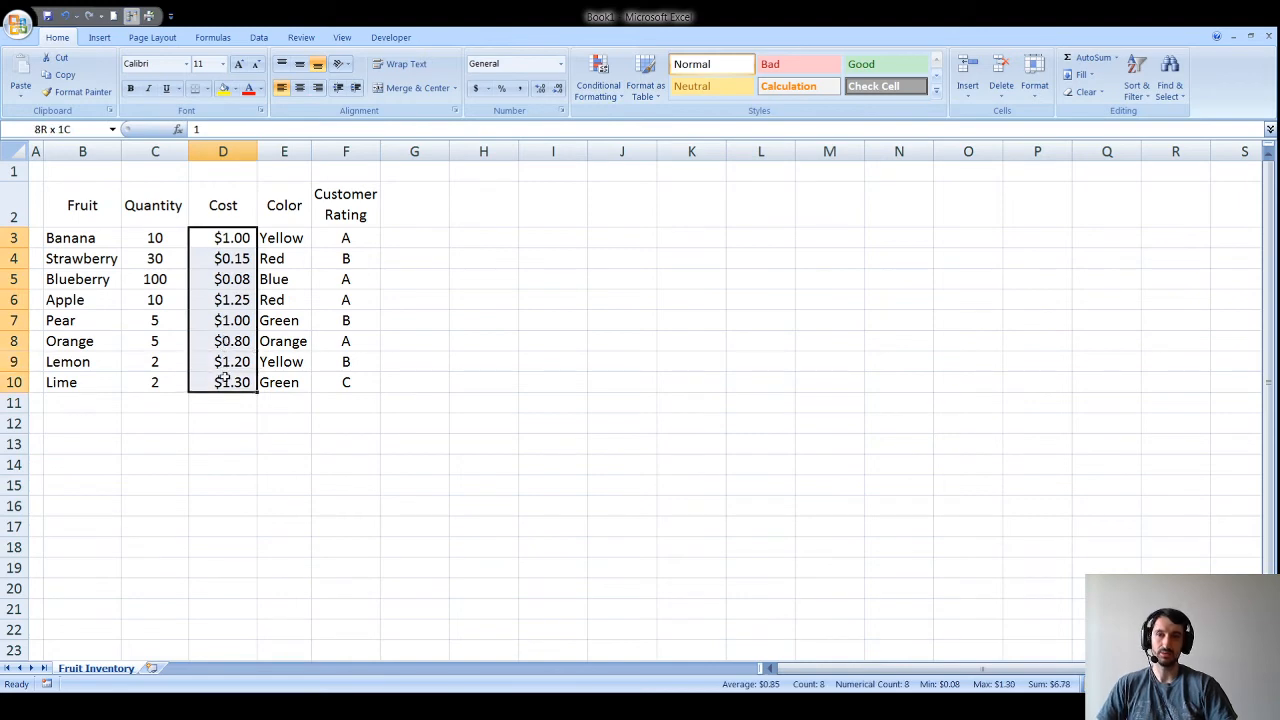
pyautogui.click(202, 240)
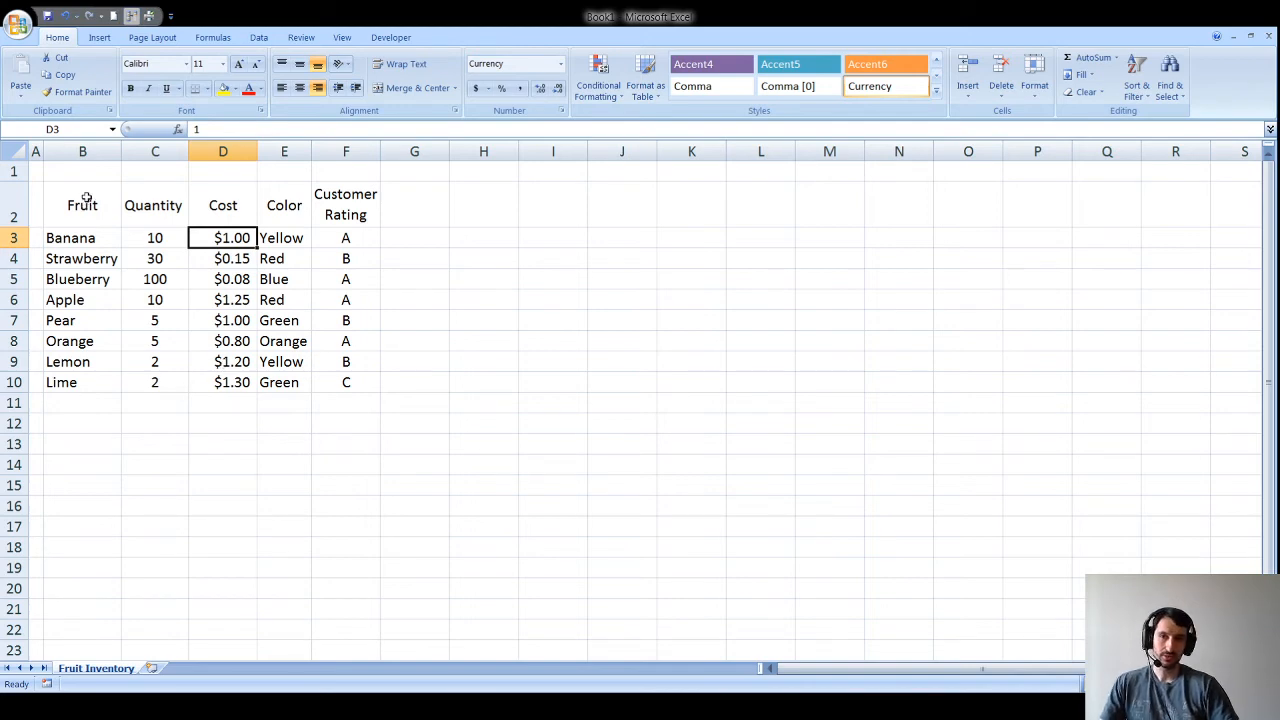
# Step: Fill header row B2:F2 dark blue and make its text white
pyautogui.moveTo(87, 198); pyautogui.dragTo(334, 206)
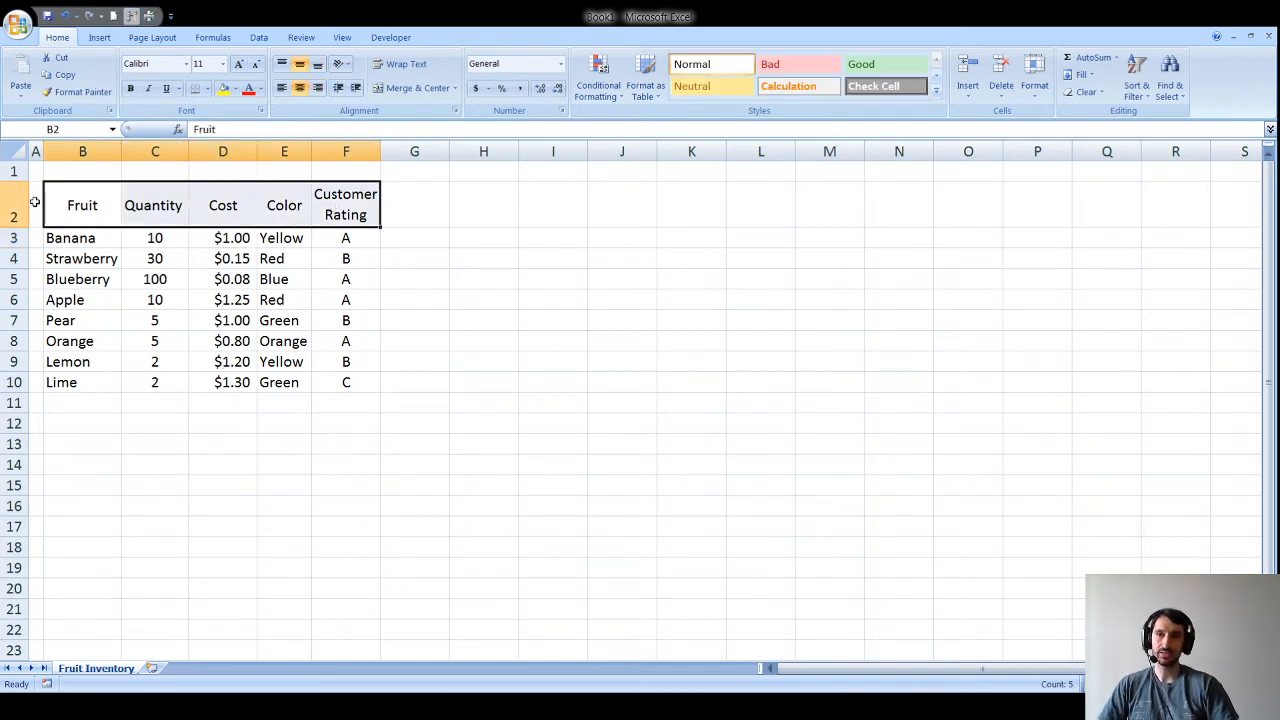
pyautogui.click(227, 89)
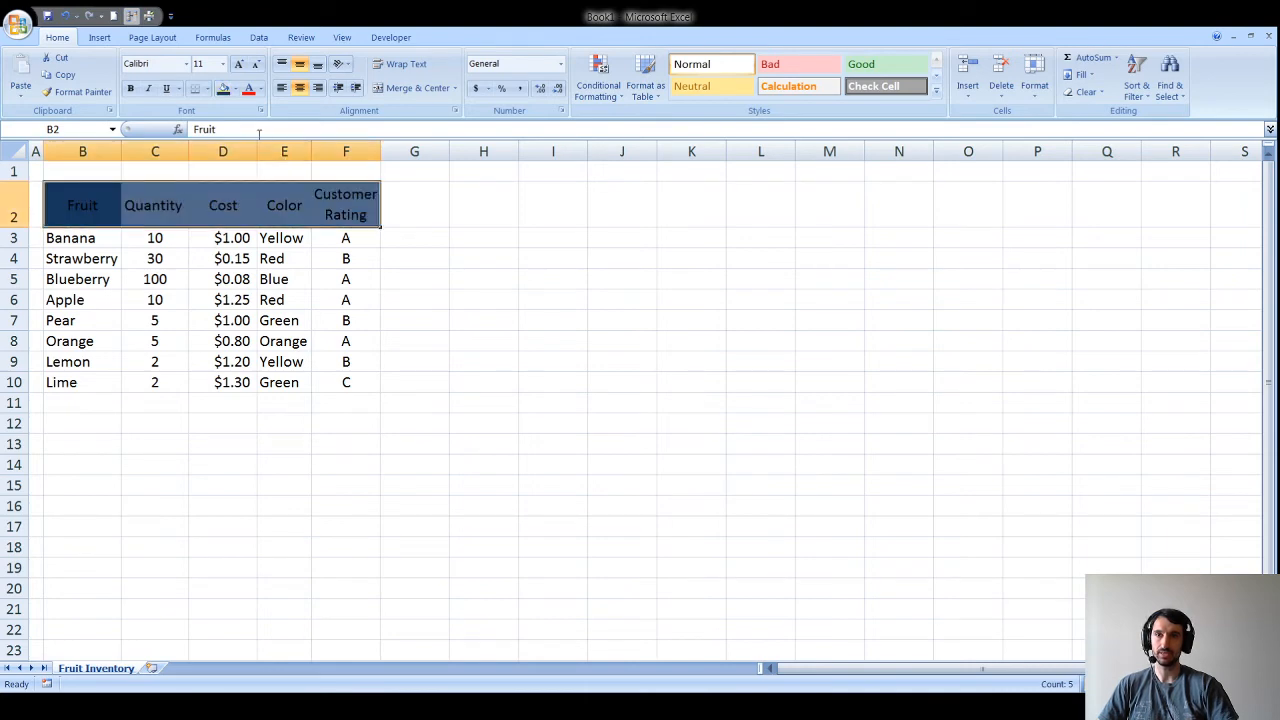
pyautogui.click(247, 138)
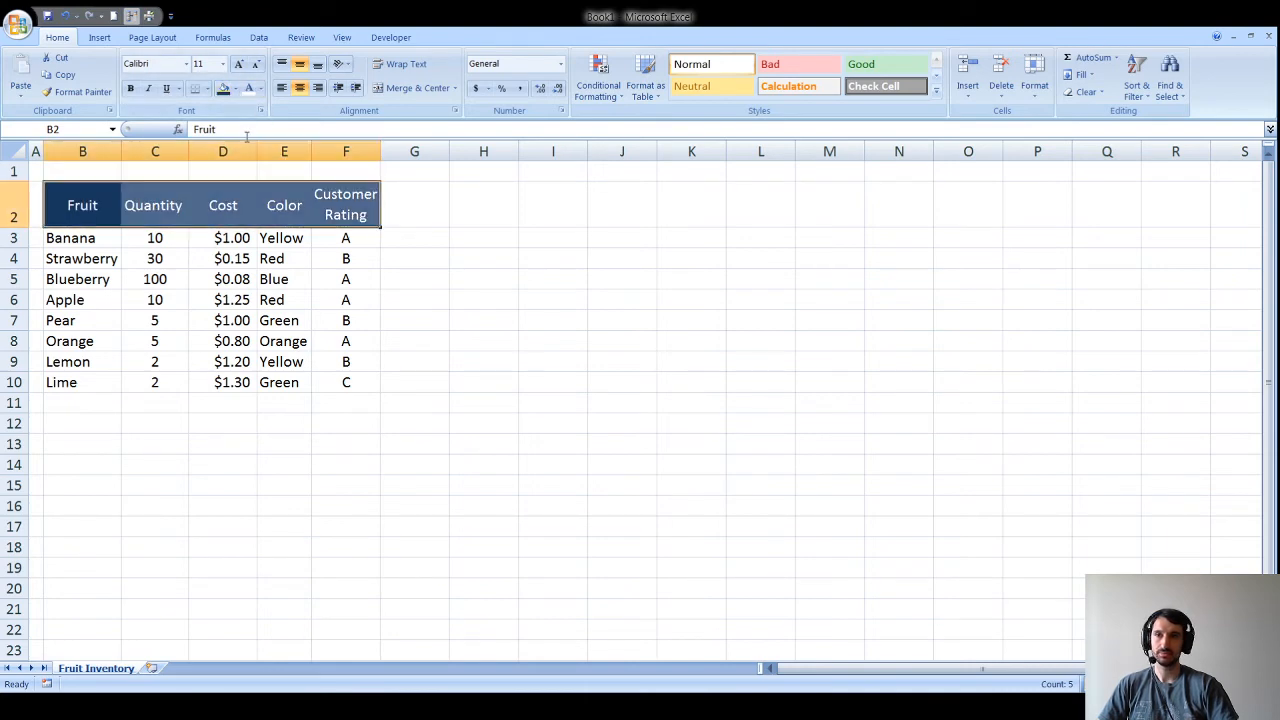
pyautogui.click(402, 238)
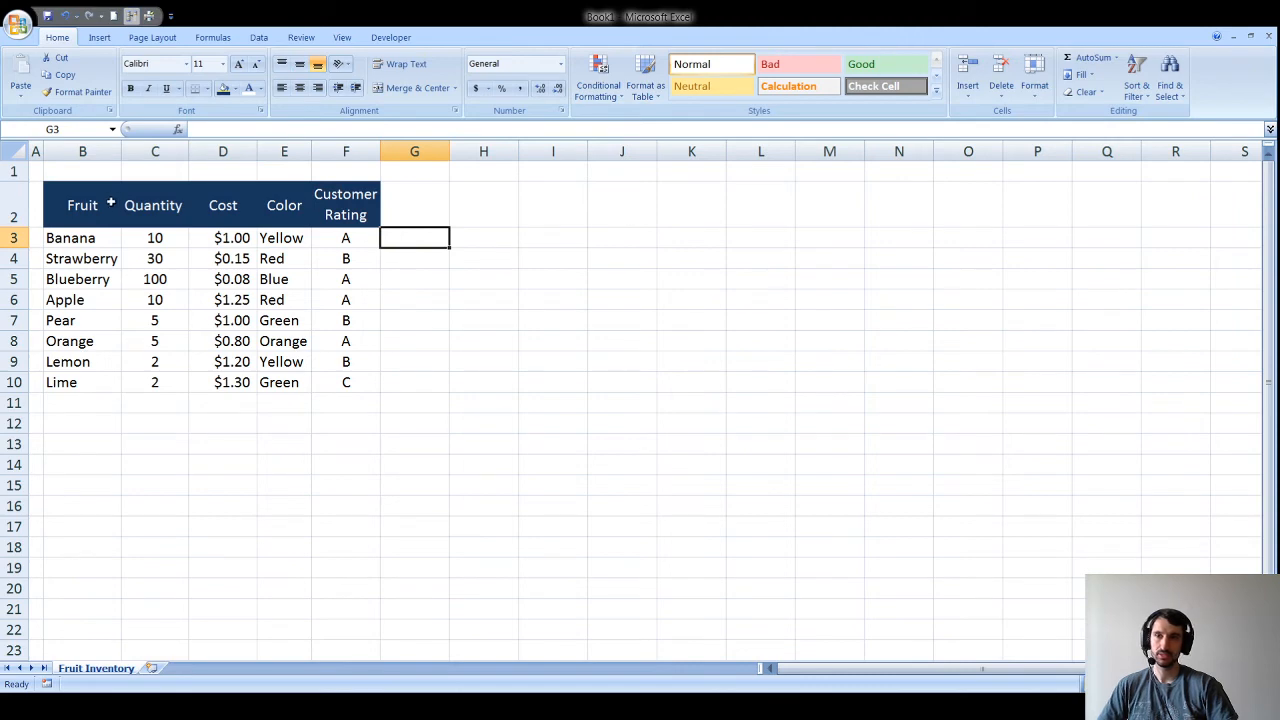
# Step: Change the header row fill to a lighter blue
pyautogui.moveTo(86, 190); pyautogui.dragTo(320, 194)
pyautogui.click(238, 90)
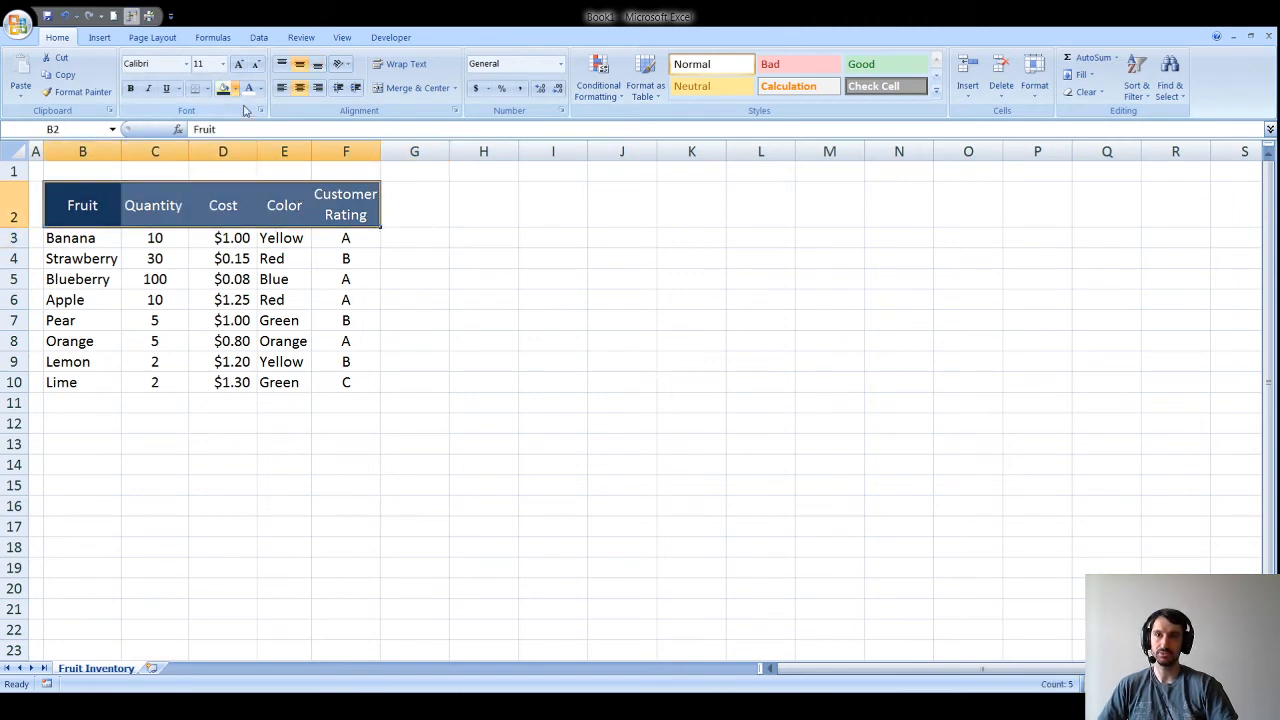
pyautogui.click(265, 165)
pyautogui.click(477, 237)
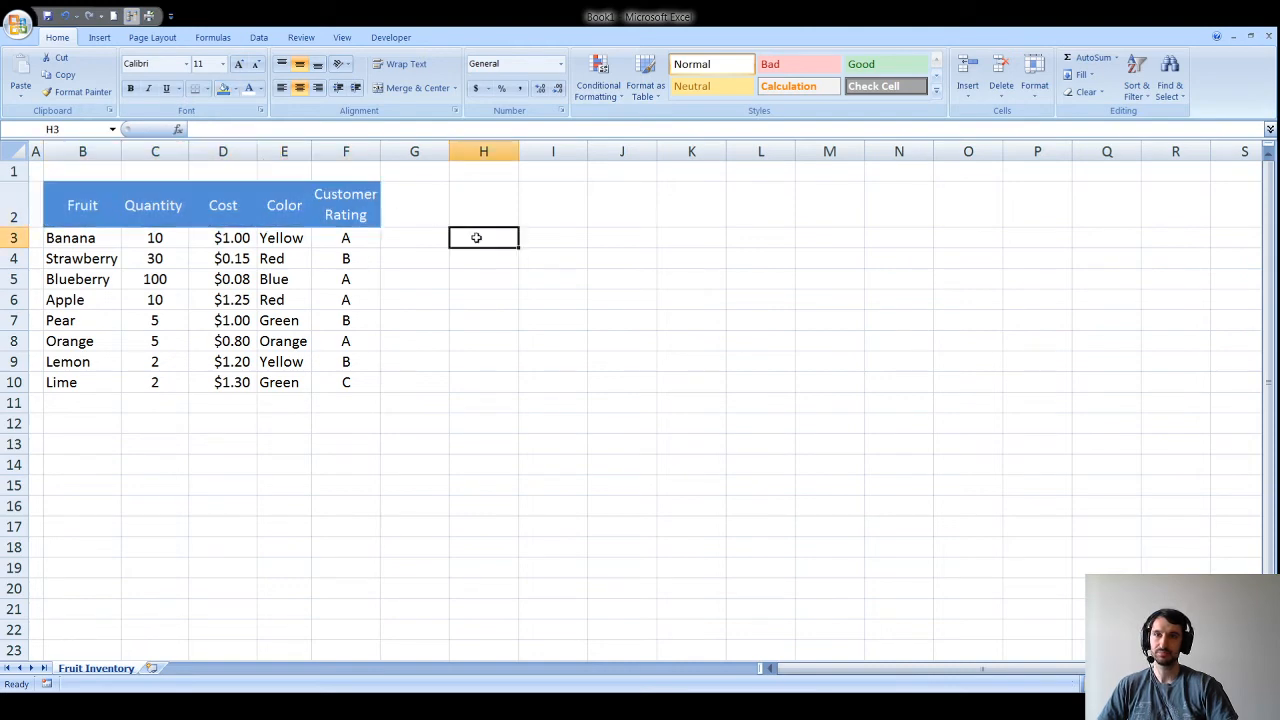
pyautogui.moveTo(66, 235); pyautogui.dragTo(352, 240)
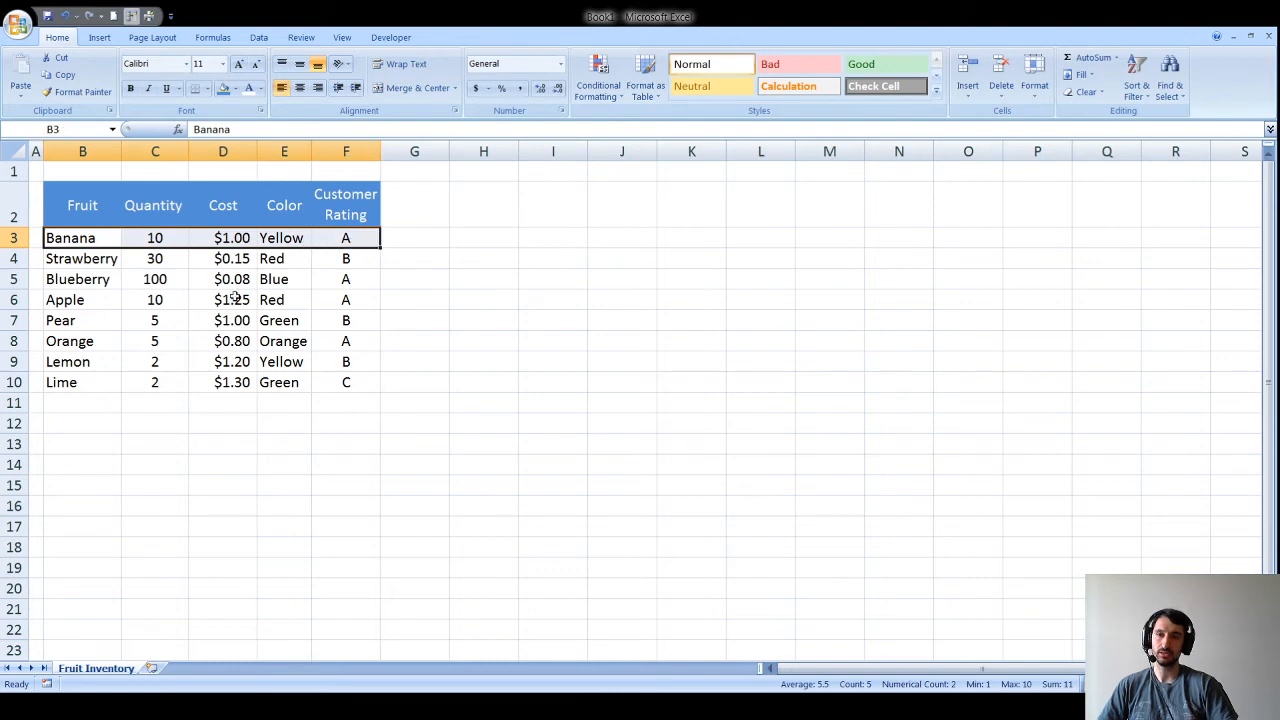
# Step: Give the Strawberry row B4:F4 a gray fill
pyautogui.click(70, 253)
pyautogui.moveTo(70, 238); pyautogui.dragTo(356, 240)
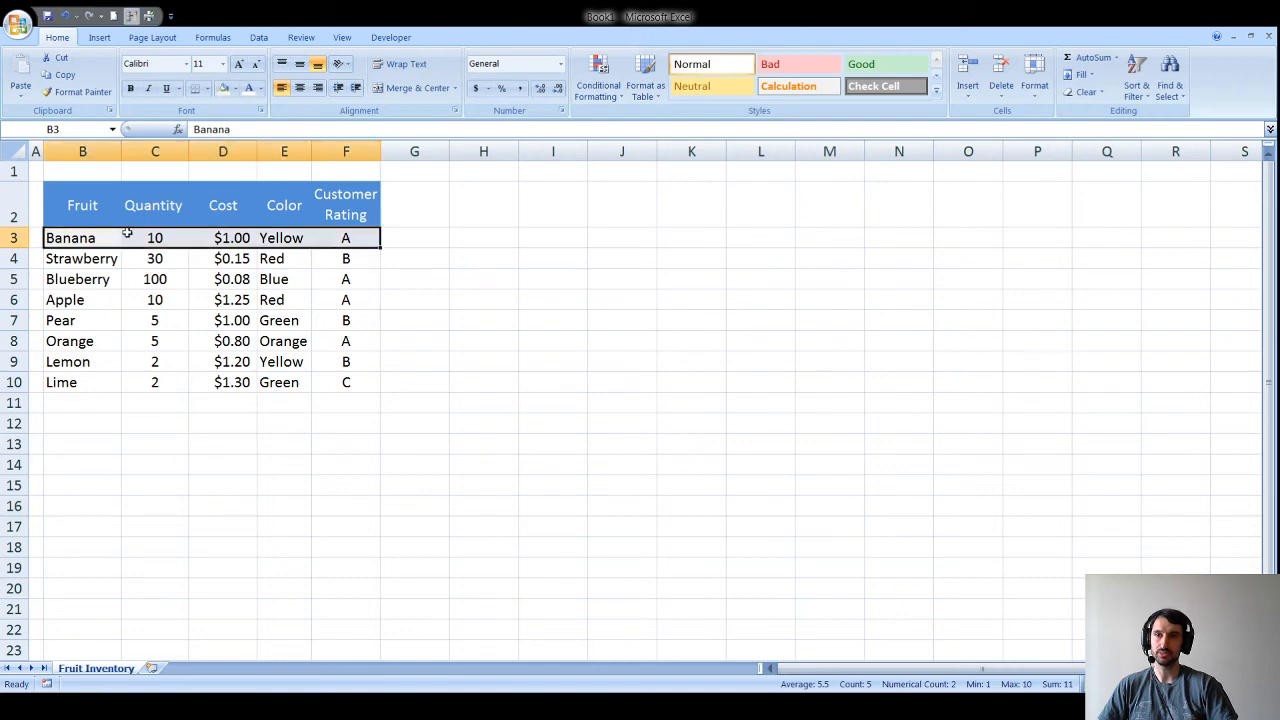
pyautogui.moveTo(92, 256); pyautogui.dragTo(335, 260)
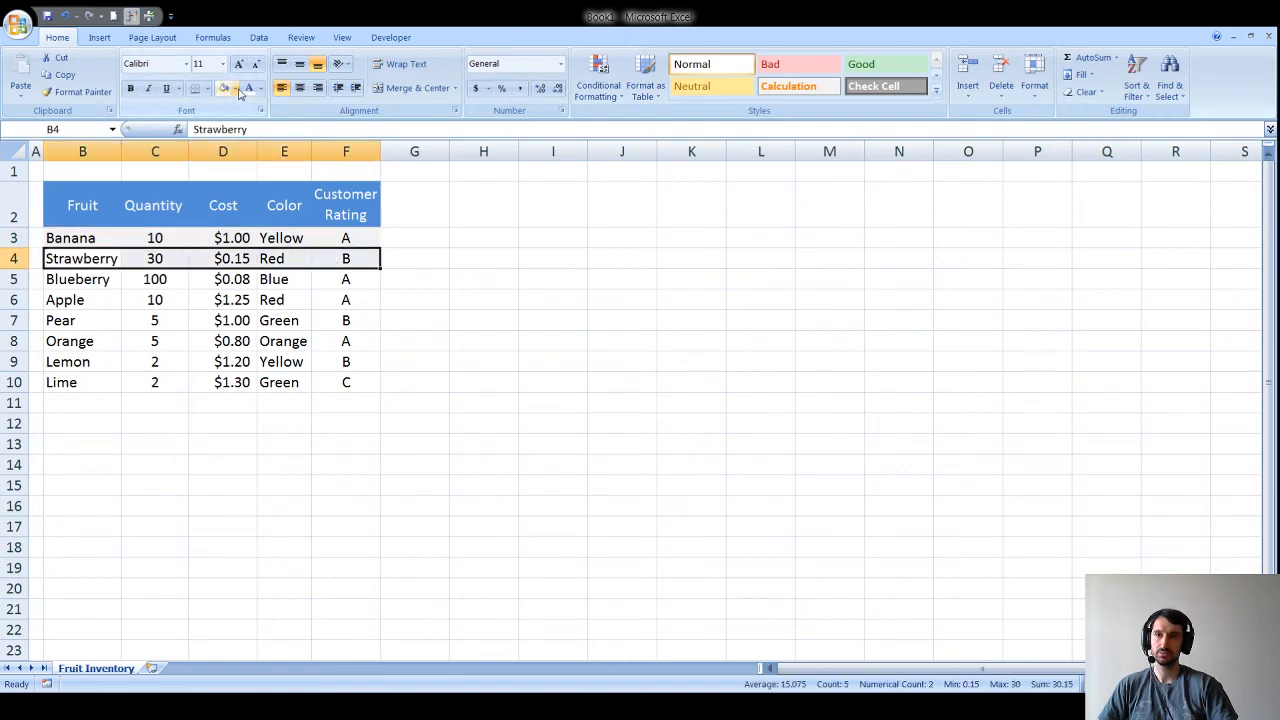
pyautogui.click(238, 90)
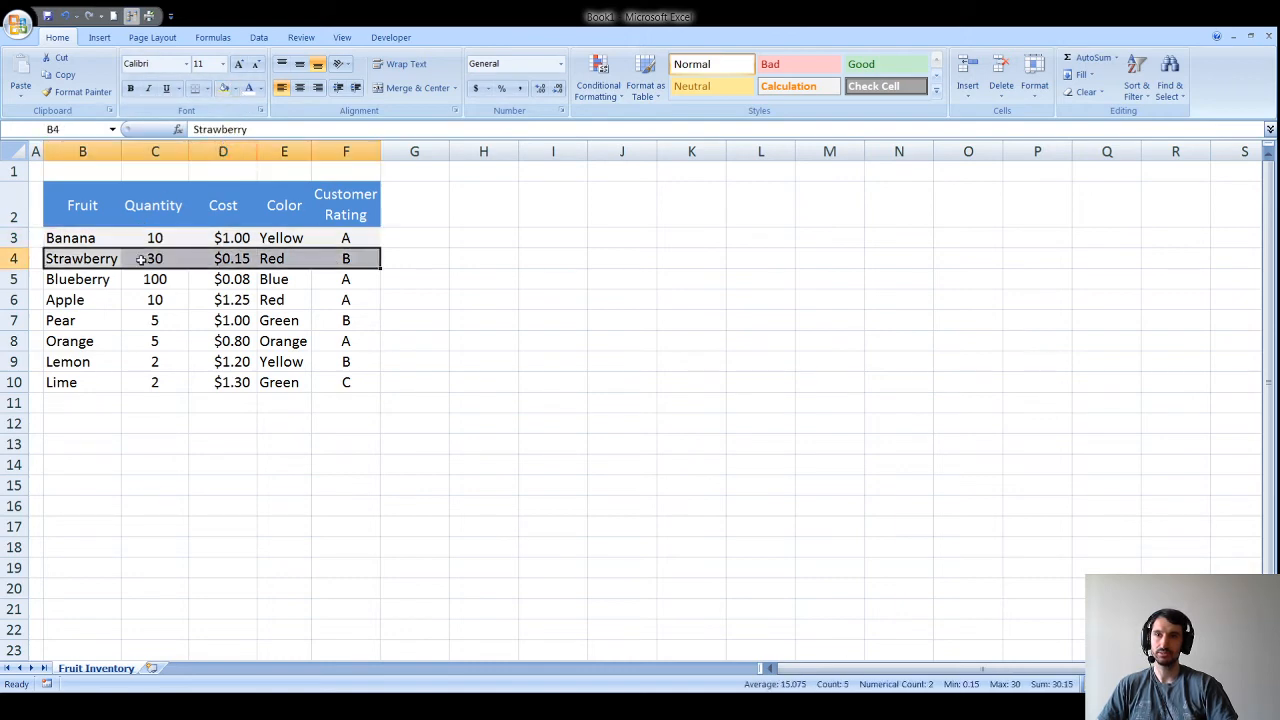
pyautogui.moveTo(101, 280); pyautogui.dragTo(343, 281)
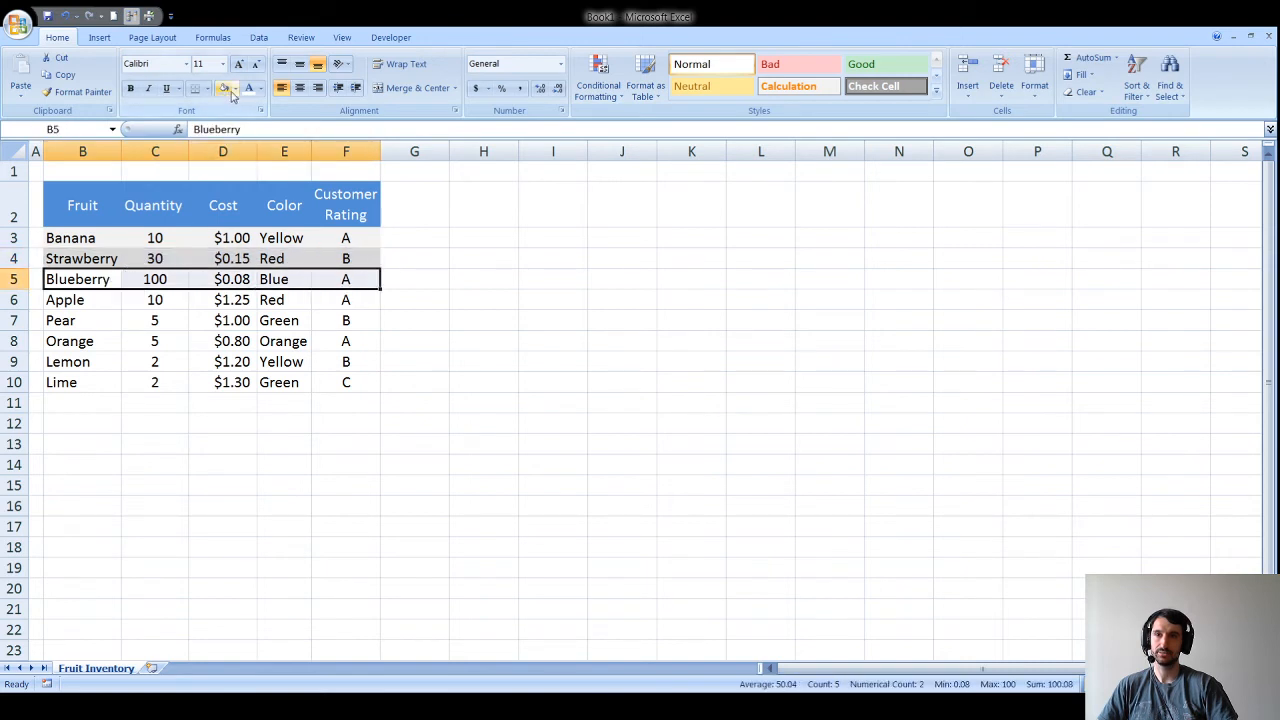
pyautogui.click(192, 300)
# Step: Copy the banded rows B4:F5 and paste only their formats onto rows B6:F10
pyautogui.moveTo(72, 254); pyautogui.dragTo(372, 268)
pyautogui.hotkey('ctrl', 'c')
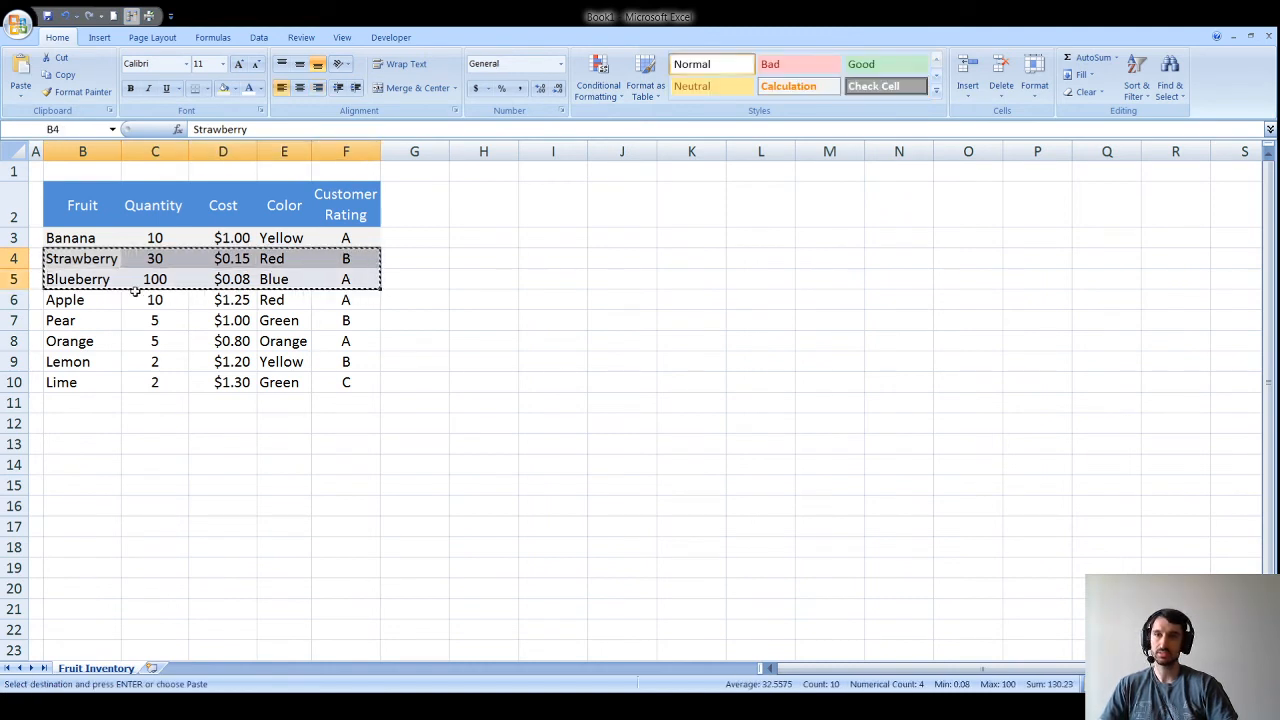
pyautogui.moveTo(112, 299); pyautogui.dragTo(349, 381)
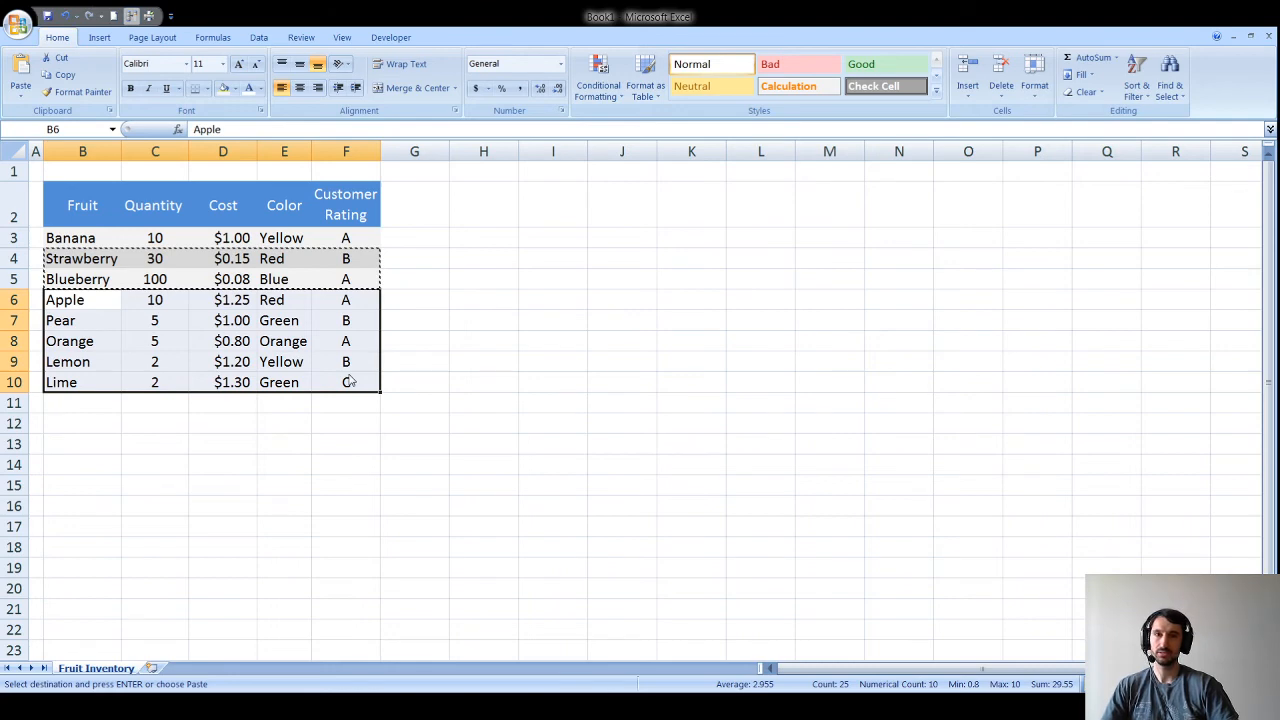
pyautogui.hotkey('alt', 'e')
pyautogui.press('s')
pyautogui.press('t')
pyautogui.press('Return')
pyautogui.click(377, 422)
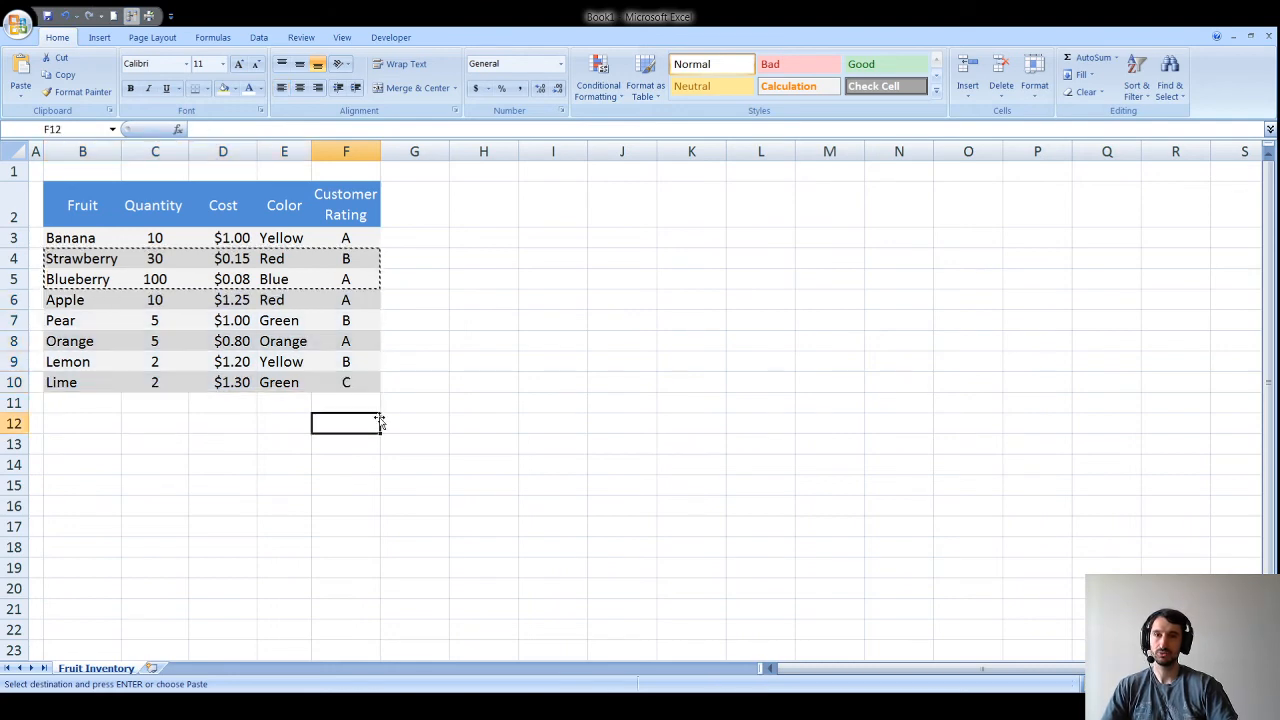
pyautogui.click(358, 346)
pyautogui.press('Escape')
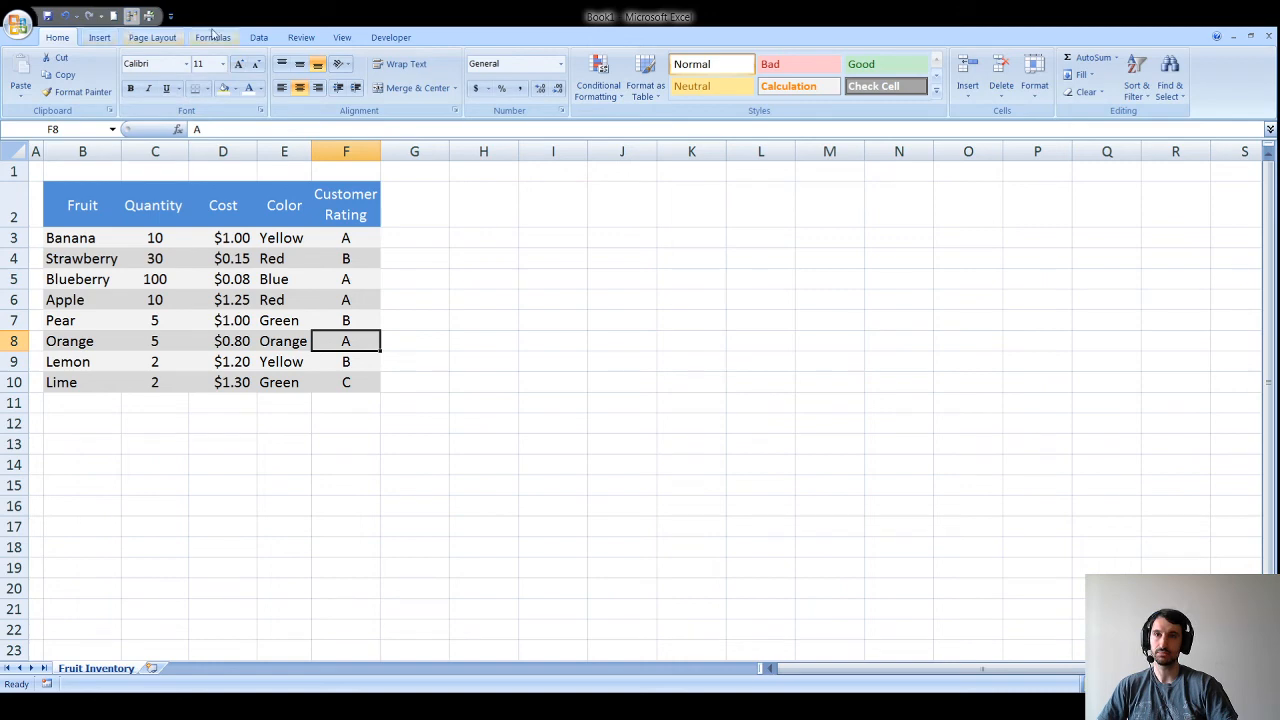
# Step: Turn off worksheet gridlines on the View tab, then go back to the Home tab
pyautogui.click(342, 37)
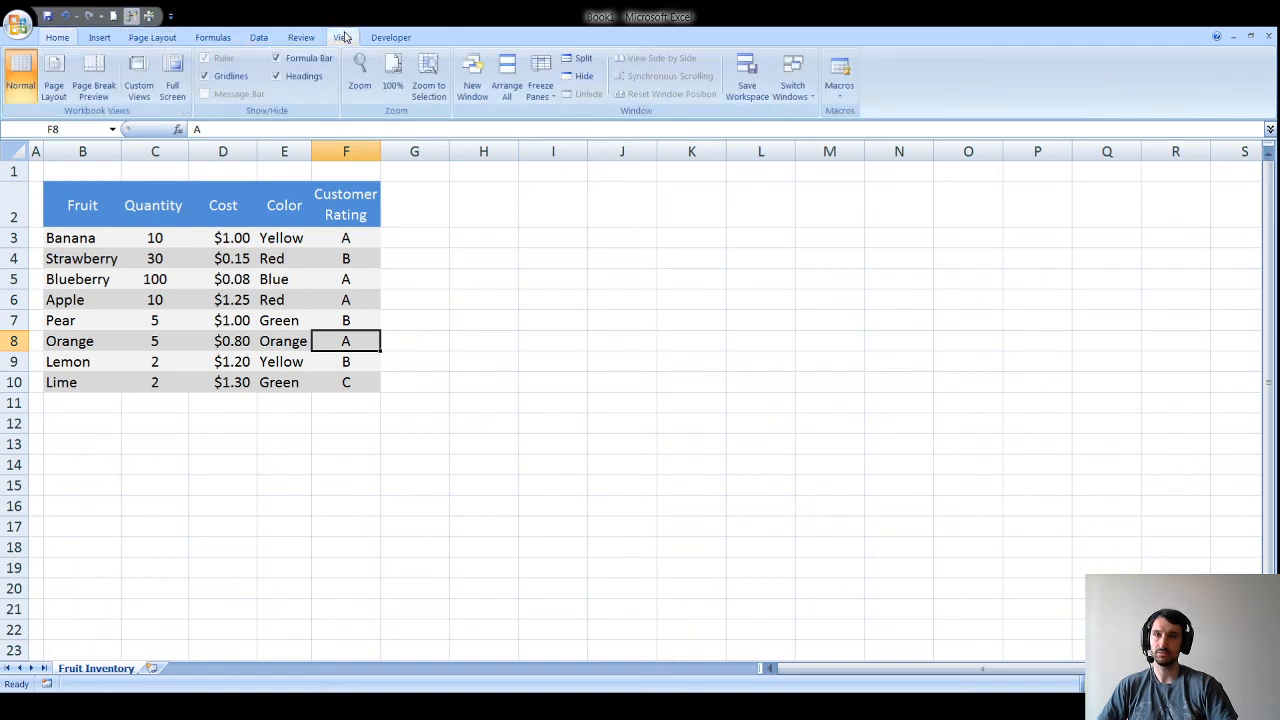
pyautogui.click(233, 77)
pyautogui.click(417, 276)
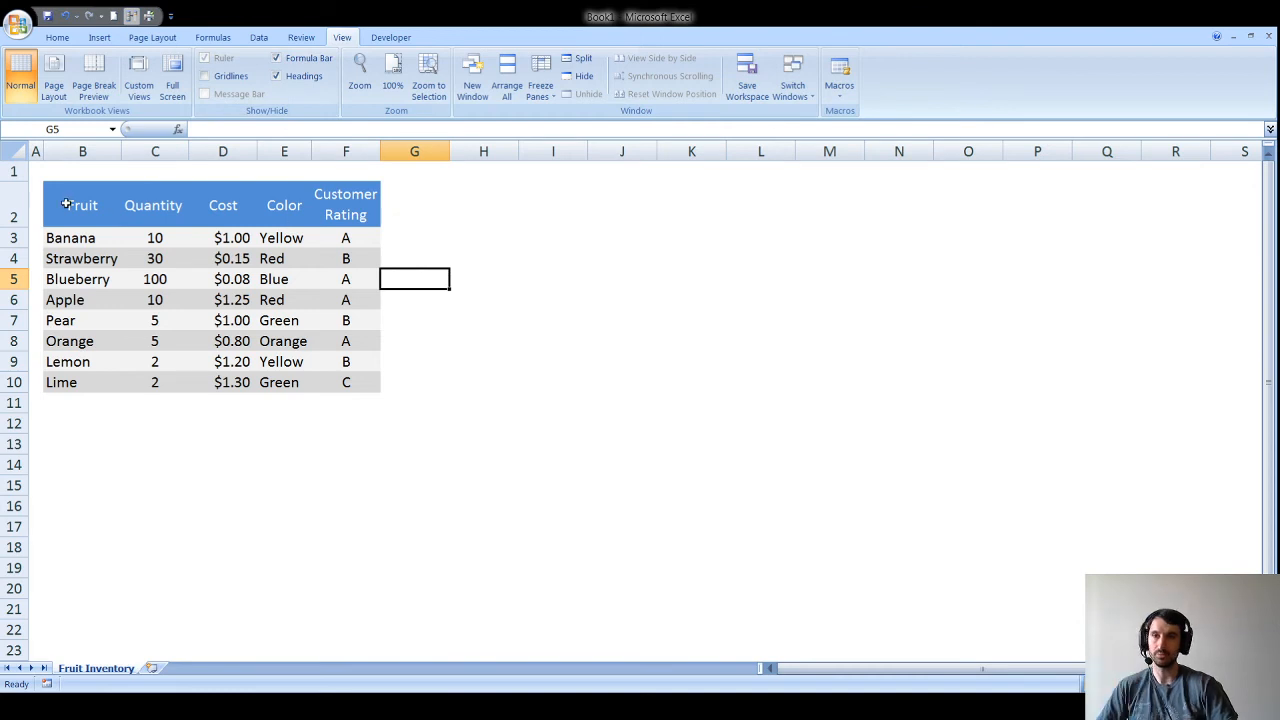
pyautogui.click(58, 38)
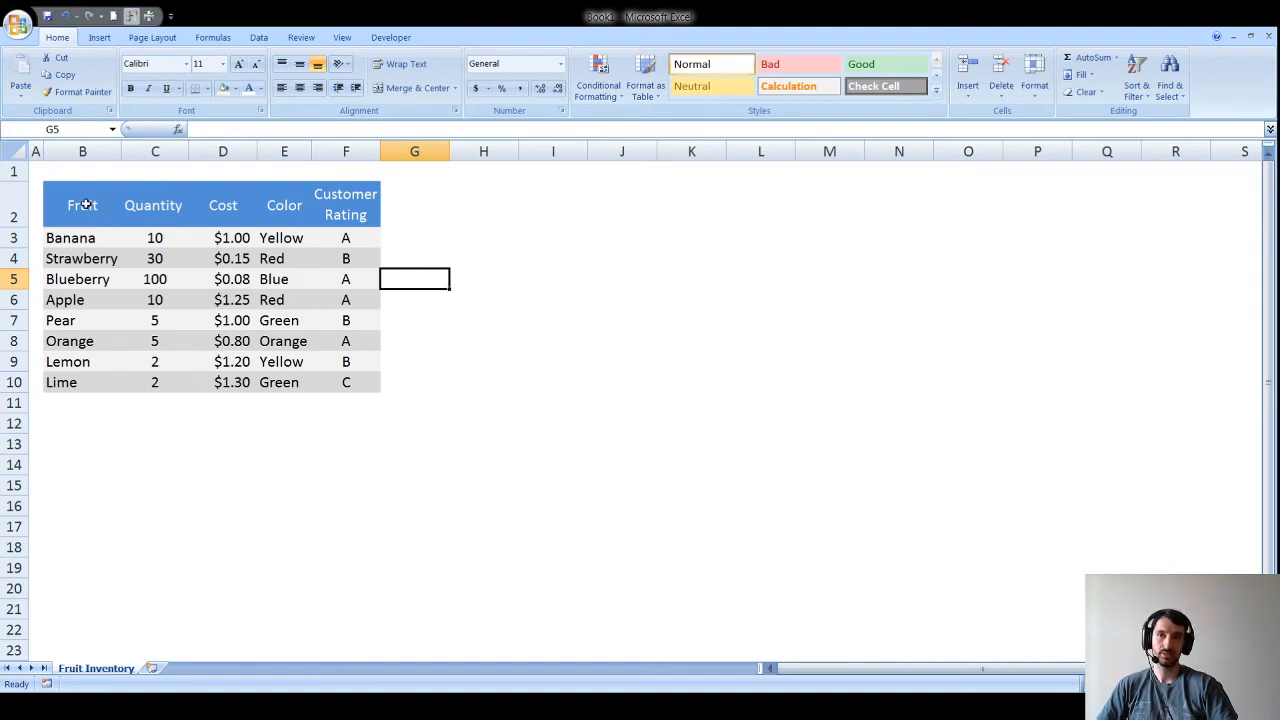
pyautogui.moveTo(65, 204); pyautogui.dragTo(340, 383)
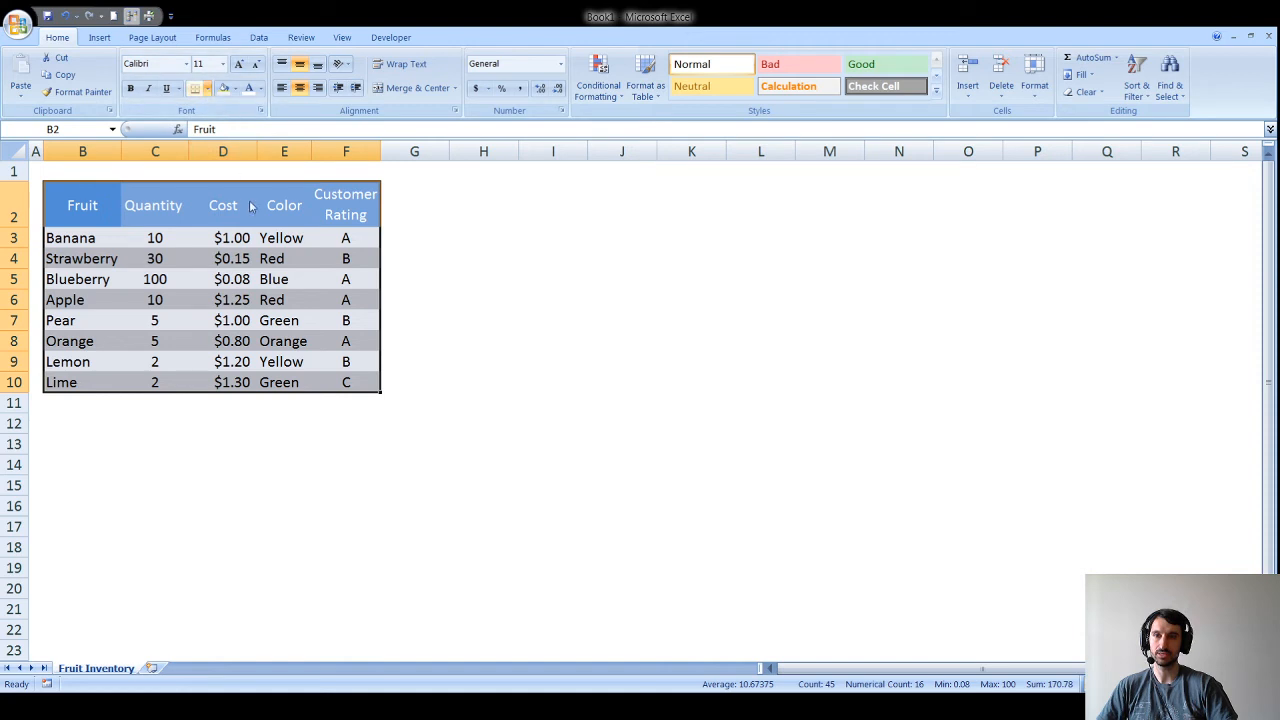
# Step: Check the new outline border, then select the Quantity, Cost and Color cells C3:E10
pyautogui.click(506, 362)
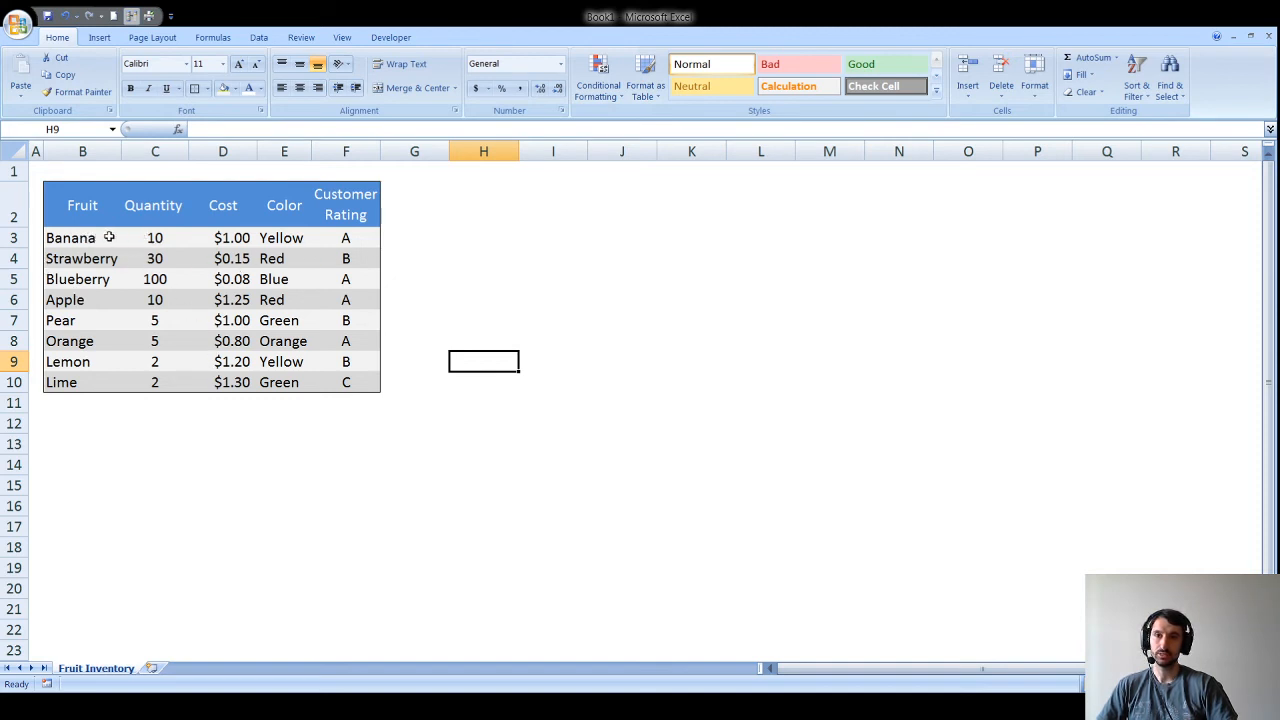
pyautogui.moveTo(143, 237); pyautogui.dragTo(303, 382)
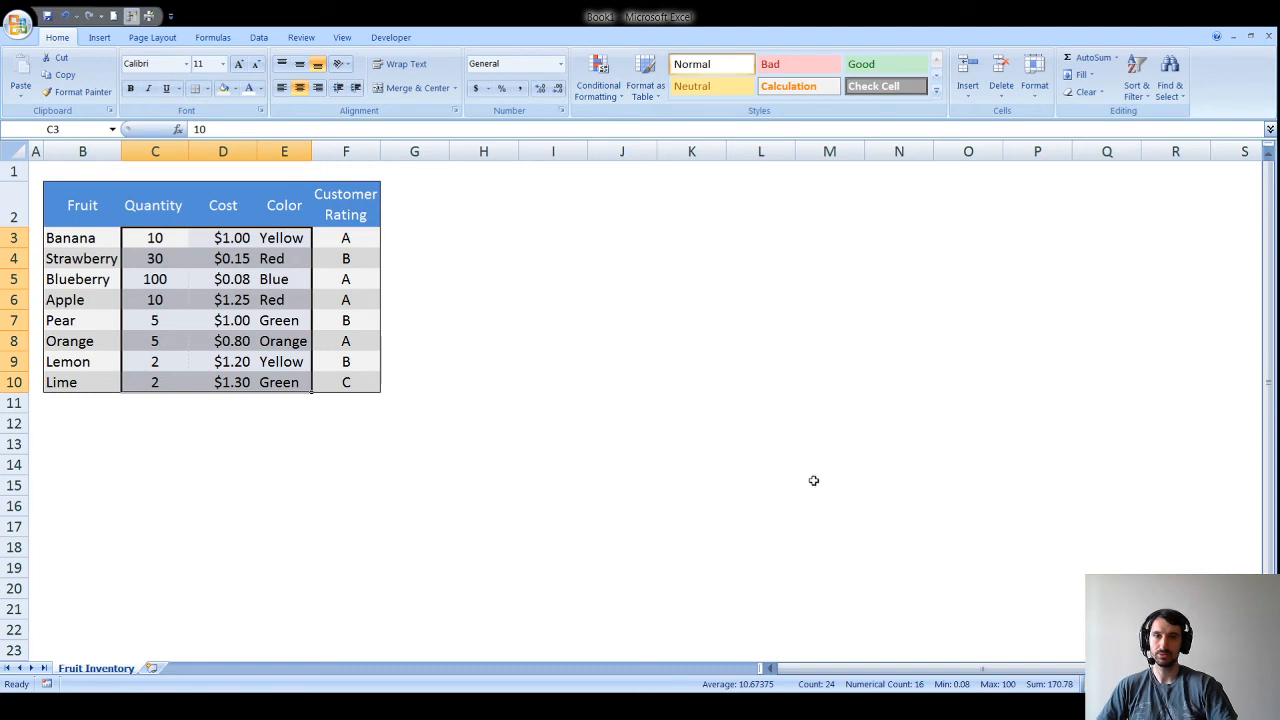
# Step: Undo the last border change and check the table's remaining borders
pyautogui.click(455, 478)
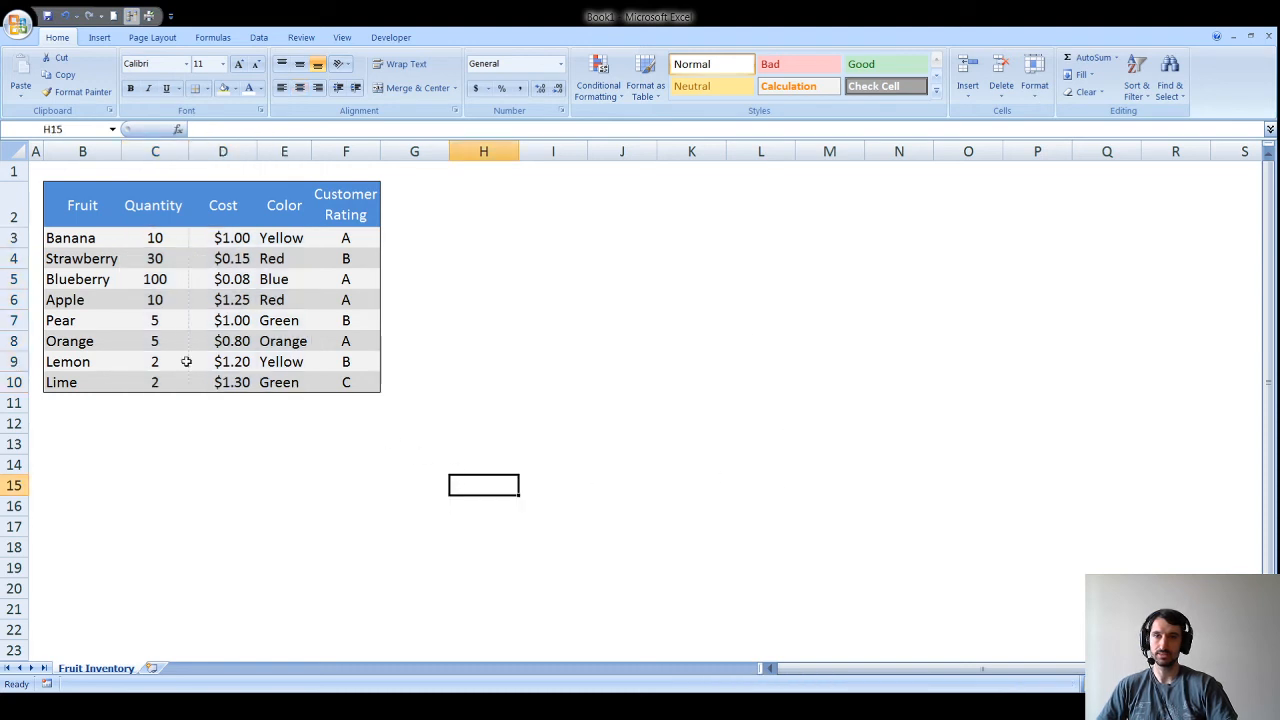
pyautogui.hotkey('ctrl', 'z')
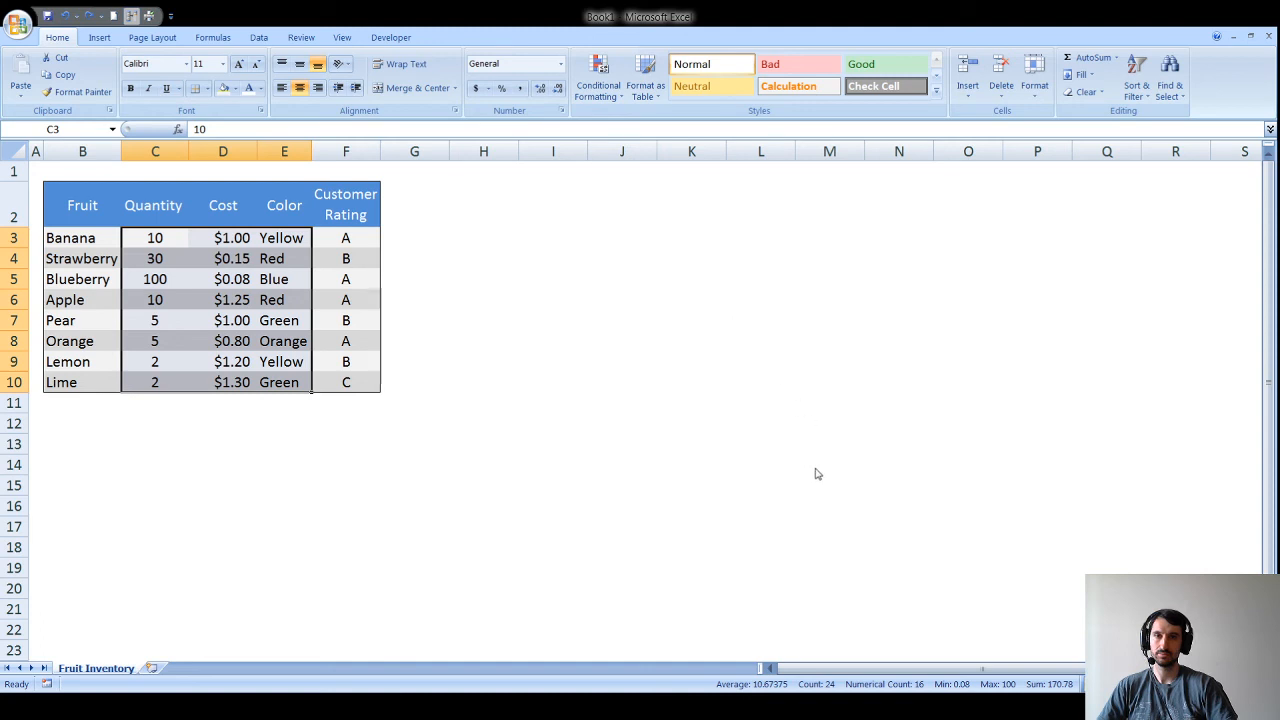
pyautogui.click(458, 475)
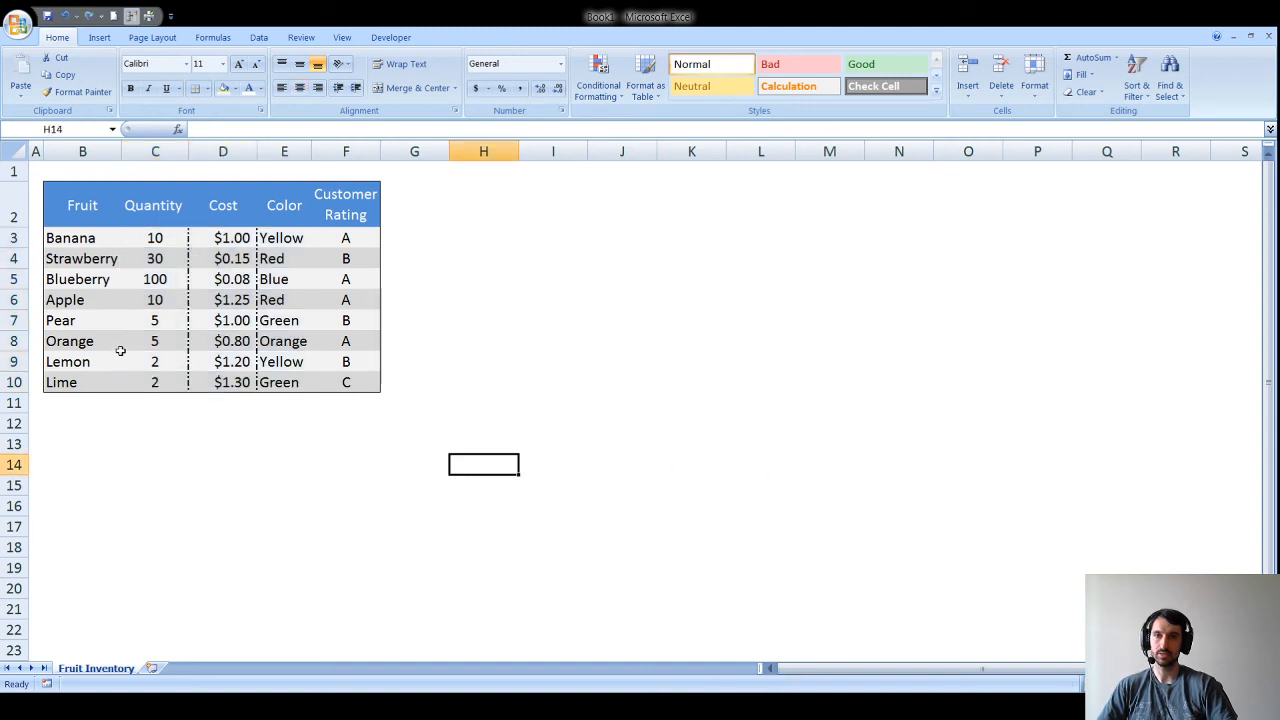
# Step: Reselect the fruit table's data rows and review the dividers between its columns
pyautogui.moveTo(84, 240); pyautogui.dragTo(326, 380)
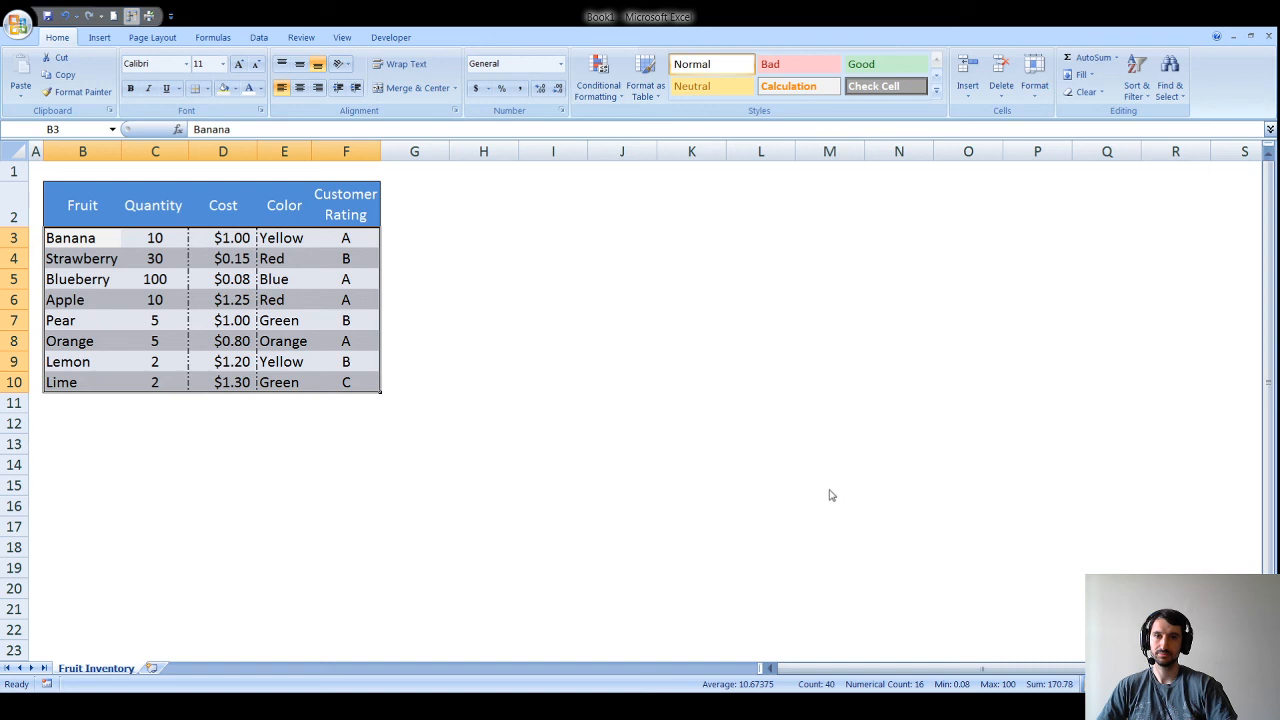
pyautogui.click(622, 465)
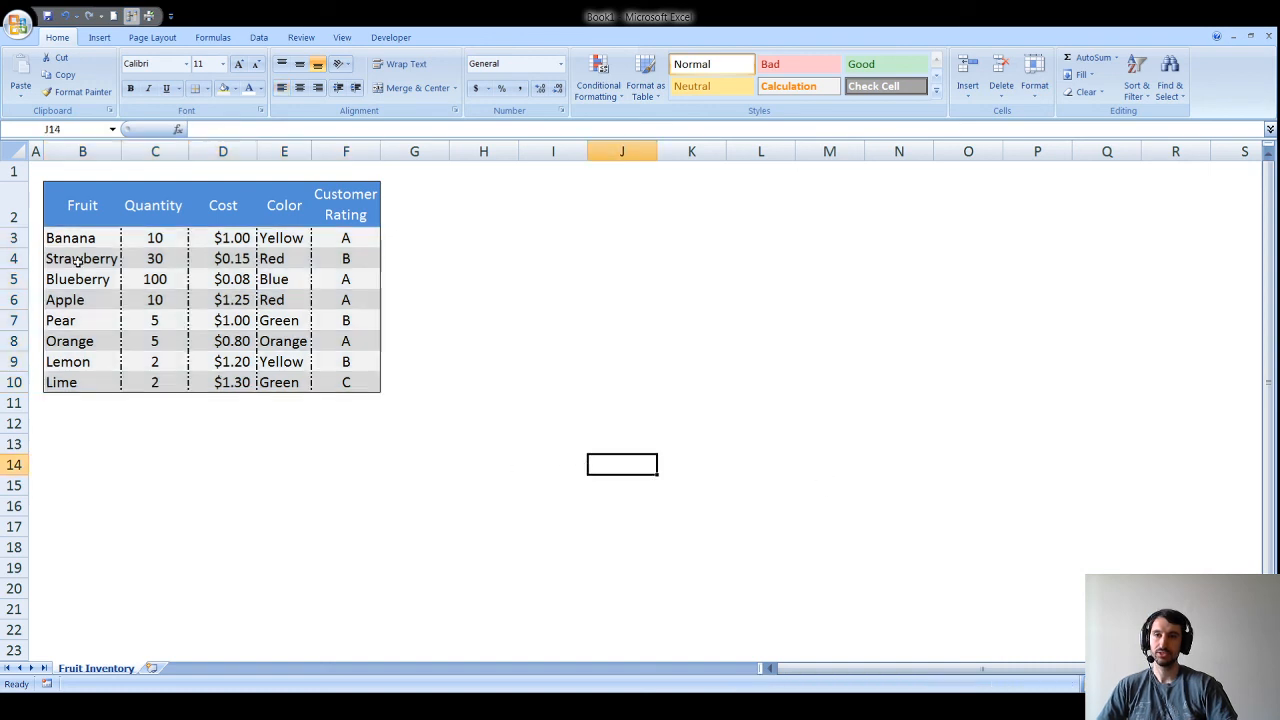
pyautogui.moveTo(92, 240); pyautogui.dragTo(330, 376)
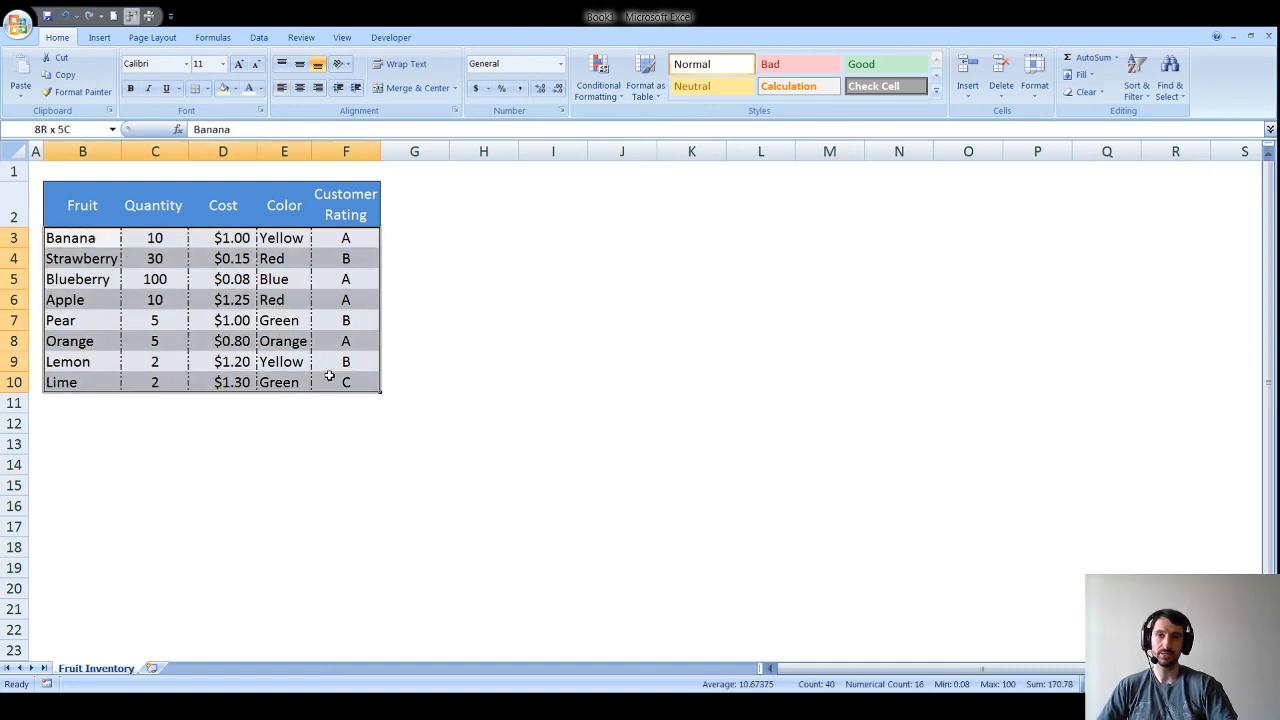
pyautogui.click(330, 376)
pyautogui.moveTo(80, 236); pyautogui.dragTo(325, 377)
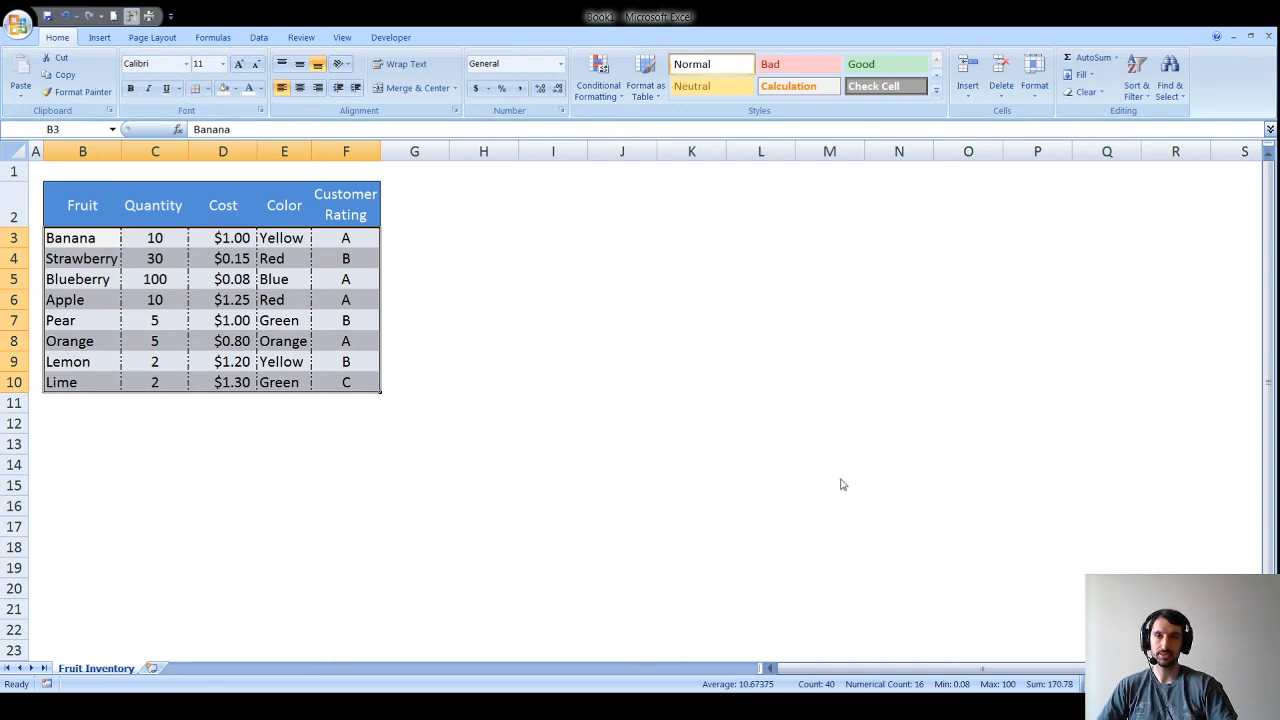
pyautogui.click(600, 485)
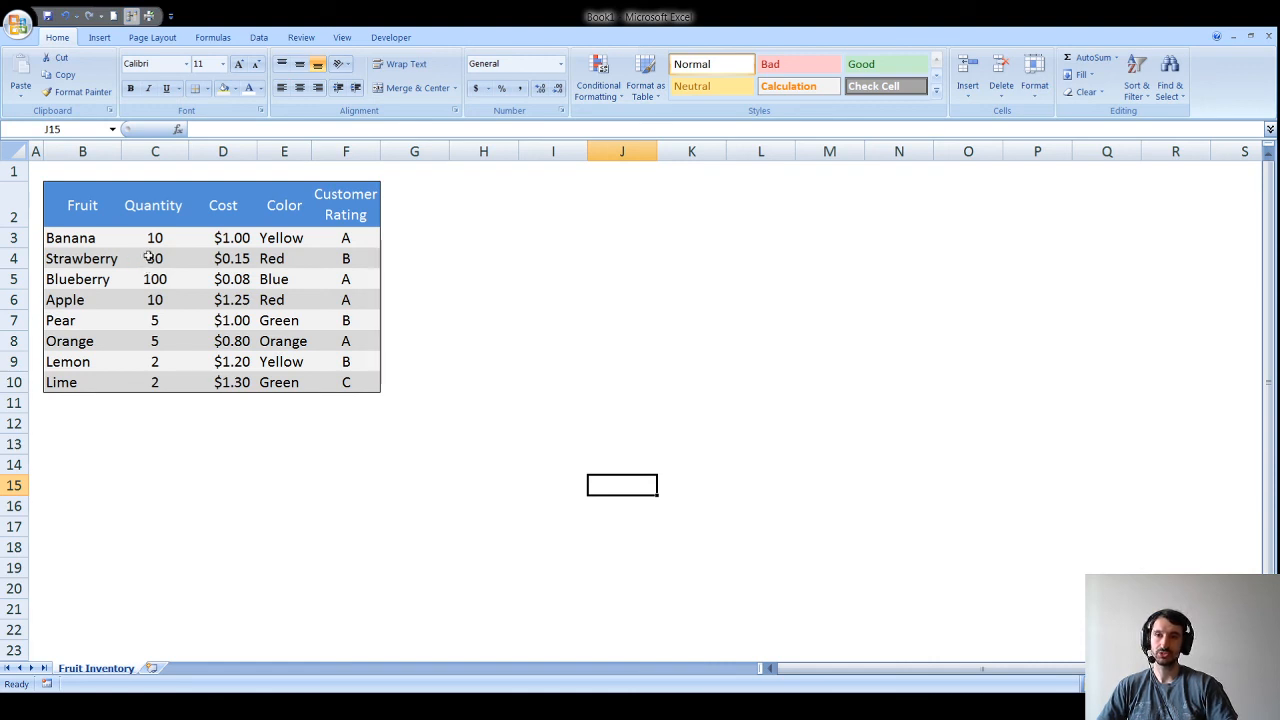
pyautogui.moveTo(72, 204); pyautogui.dragTo(348, 212)
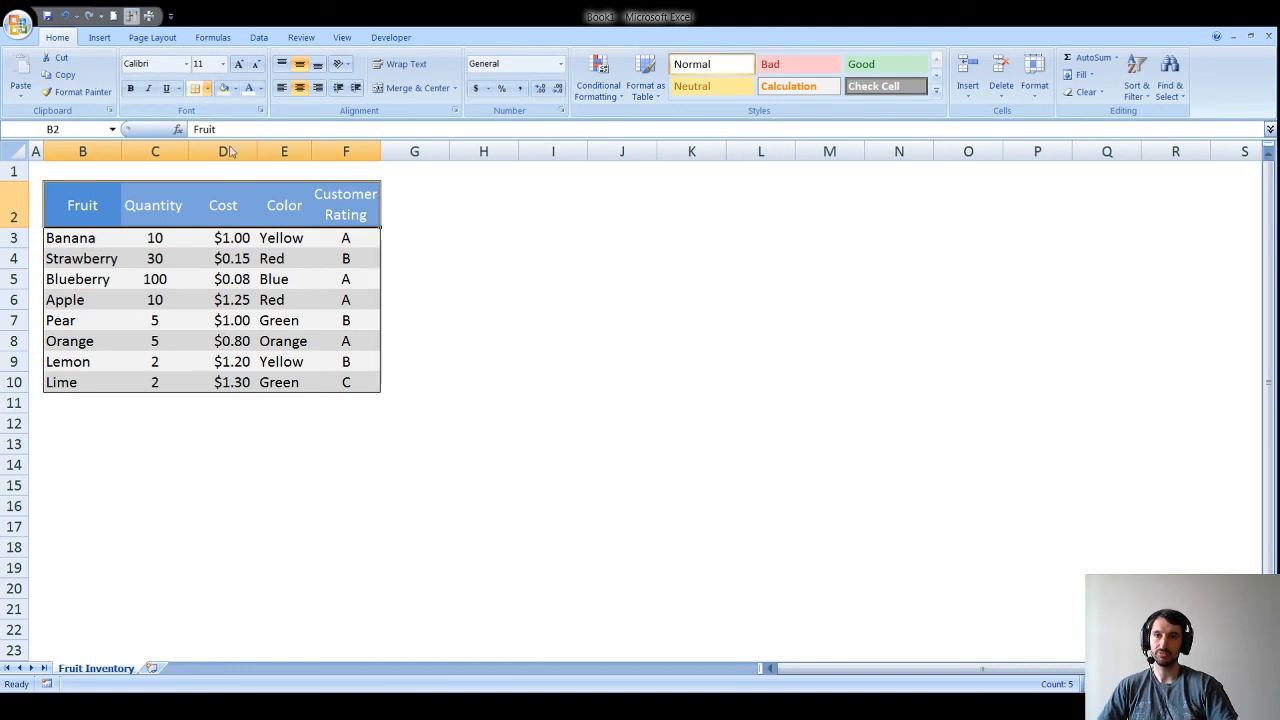
pyautogui.click(537, 291)
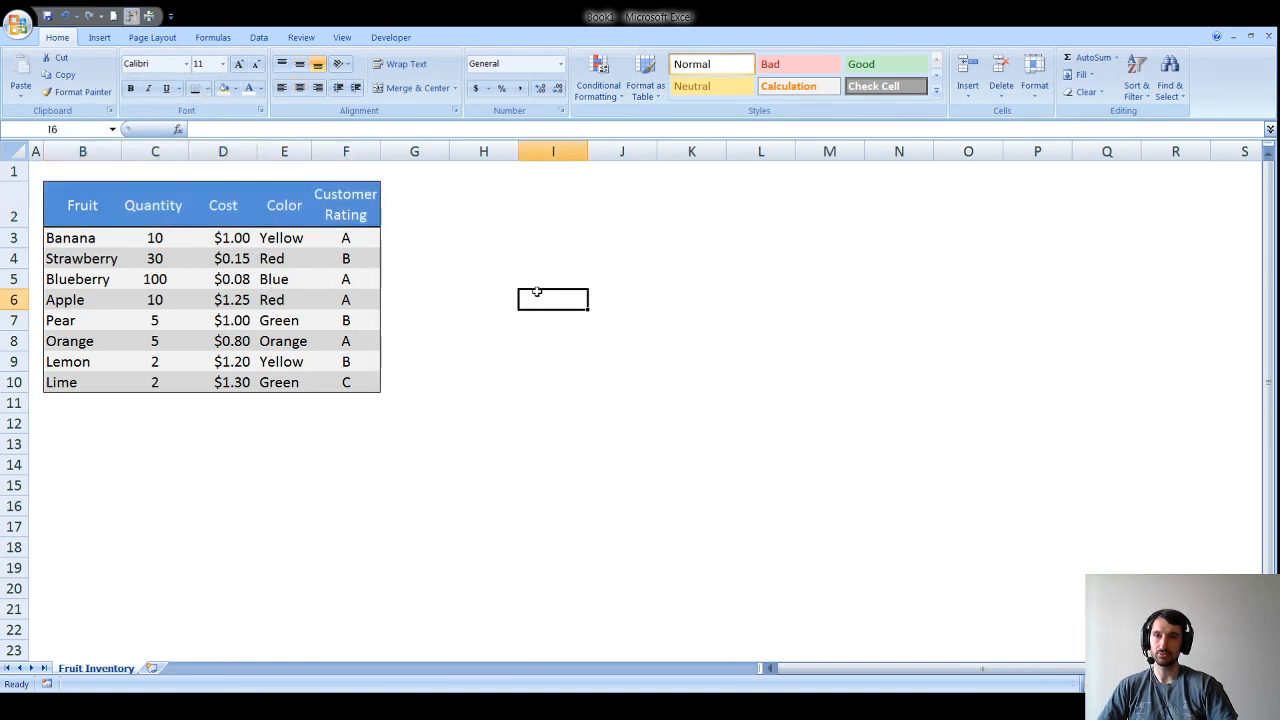
pyautogui.click(500, 442)
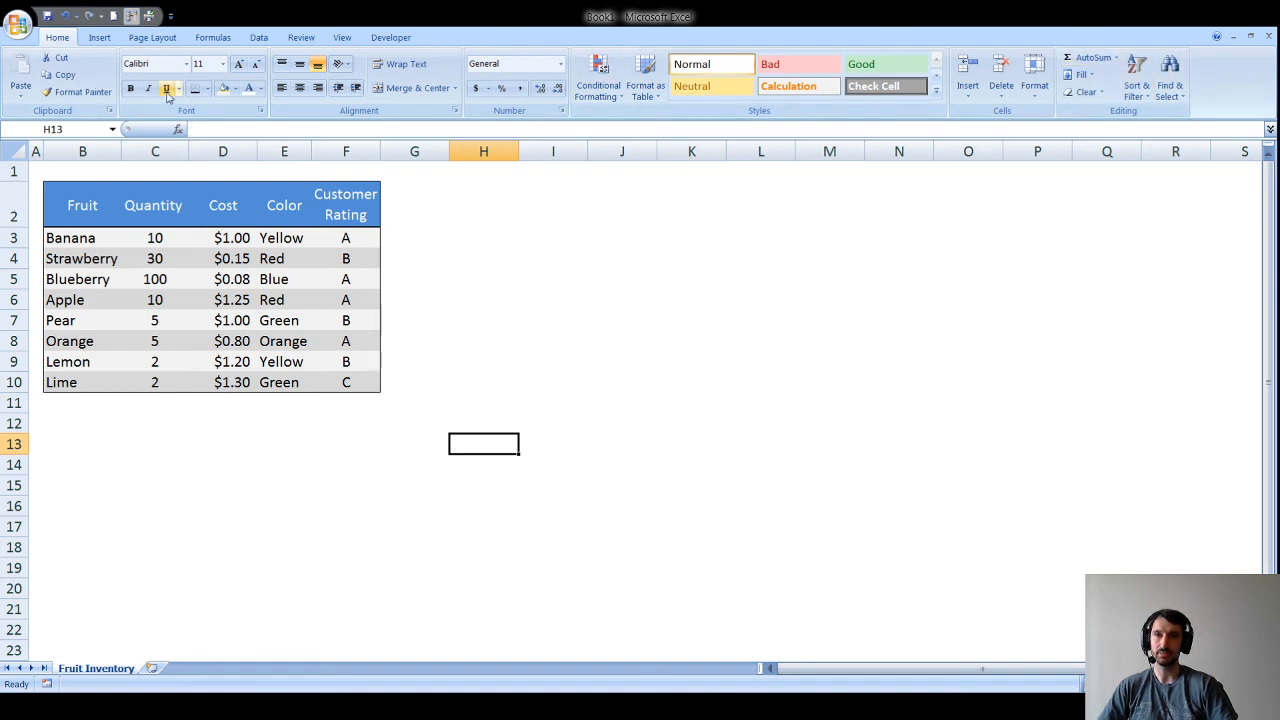
pyautogui.doubleClick(57, 39)
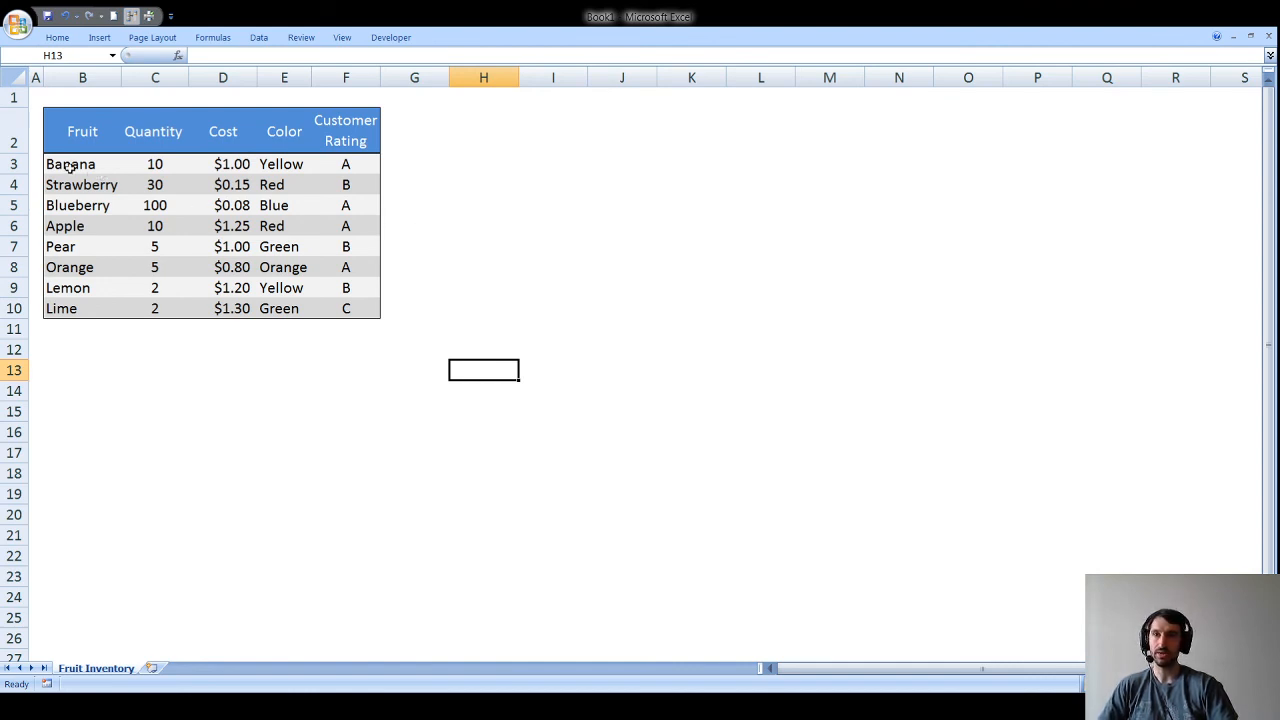
pyautogui.moveTo(66, 165); pyautogui.dragTo(370, 305)
pyautogui.click(432, 329)
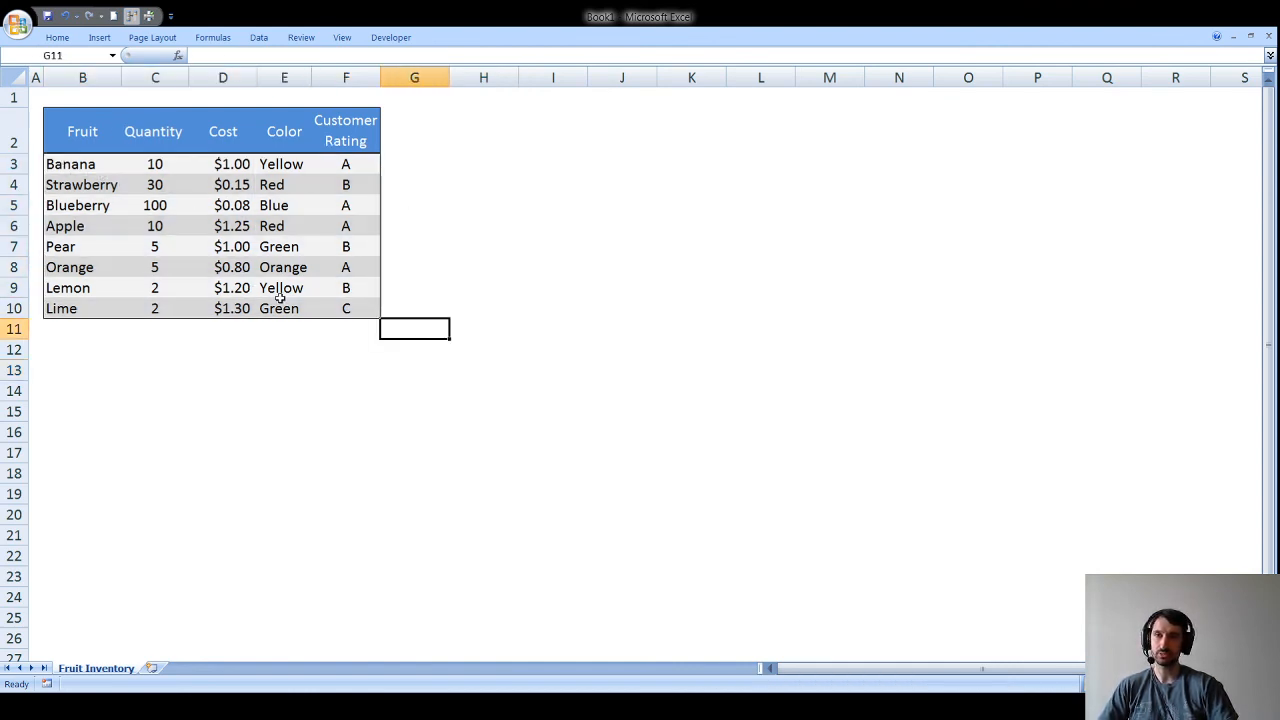
pyautogui.doubleClick(57, 37)
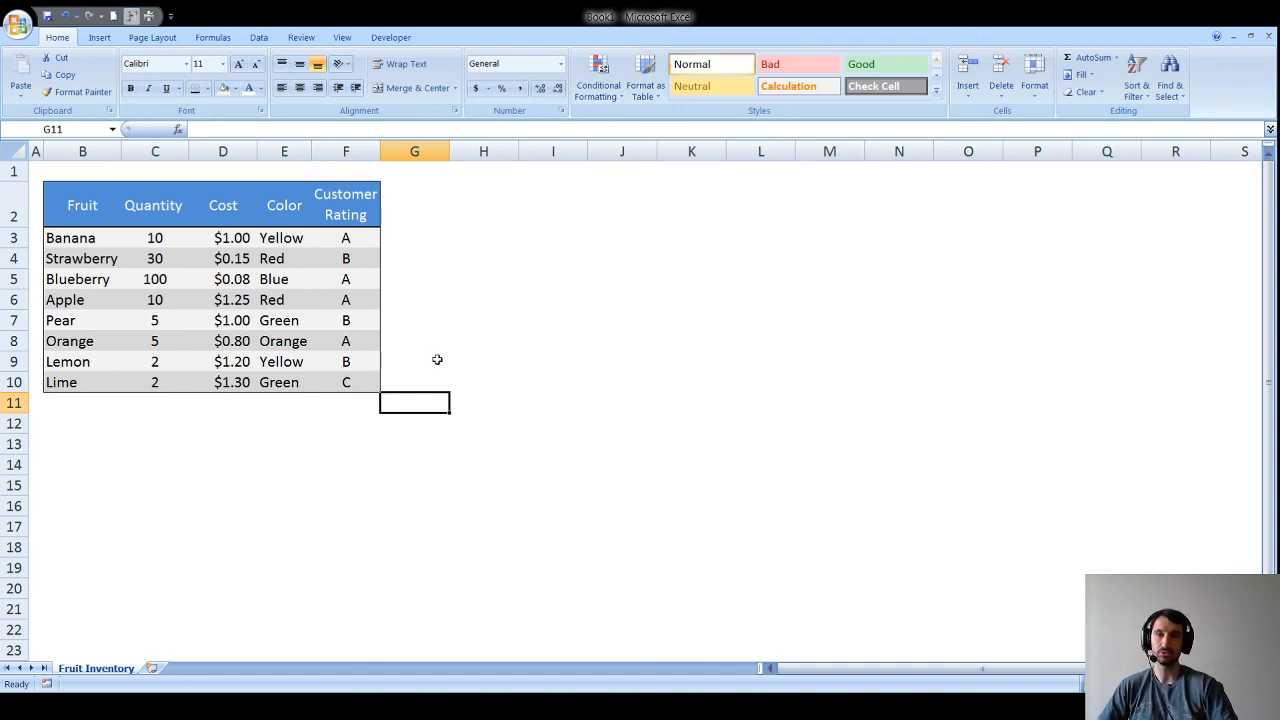
pyautogui.click(283, 706)
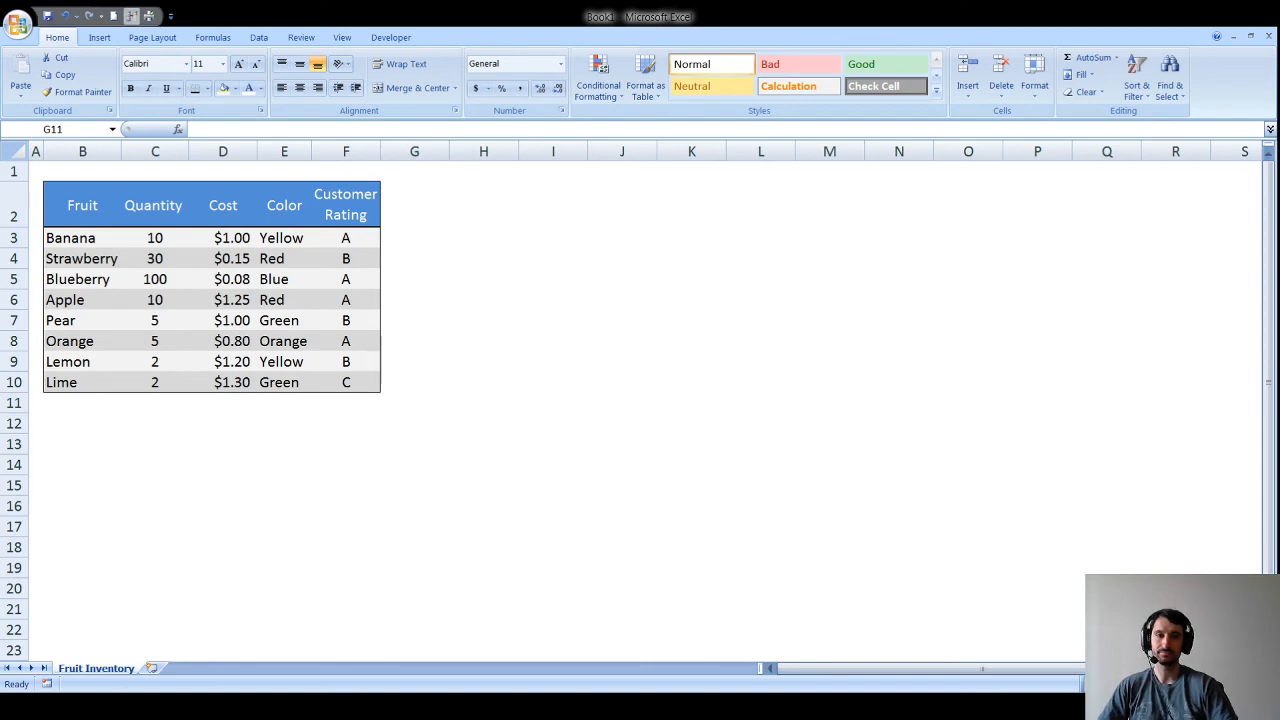